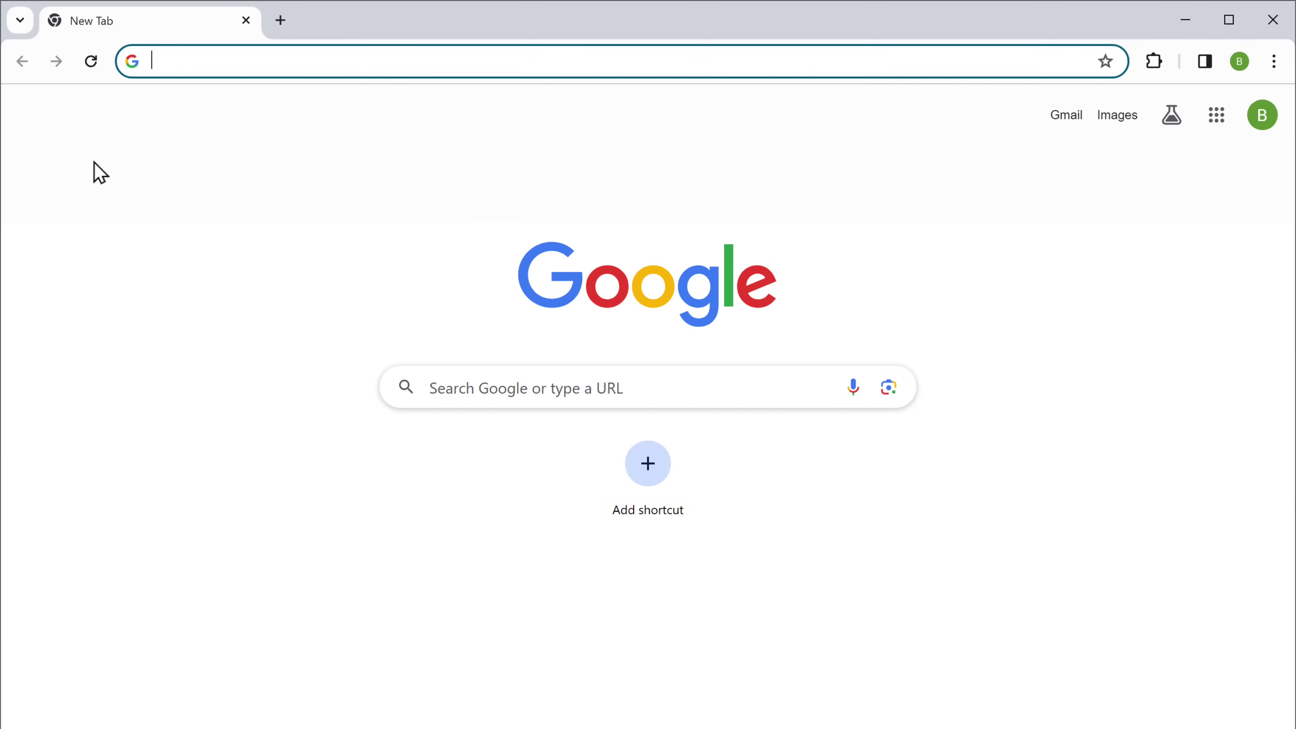
# Step: Search the web for 'Goenhance' and launch the GoEnhance video restyling app
pyautogui.write('Goenhance')
pyautogui.press('Return')
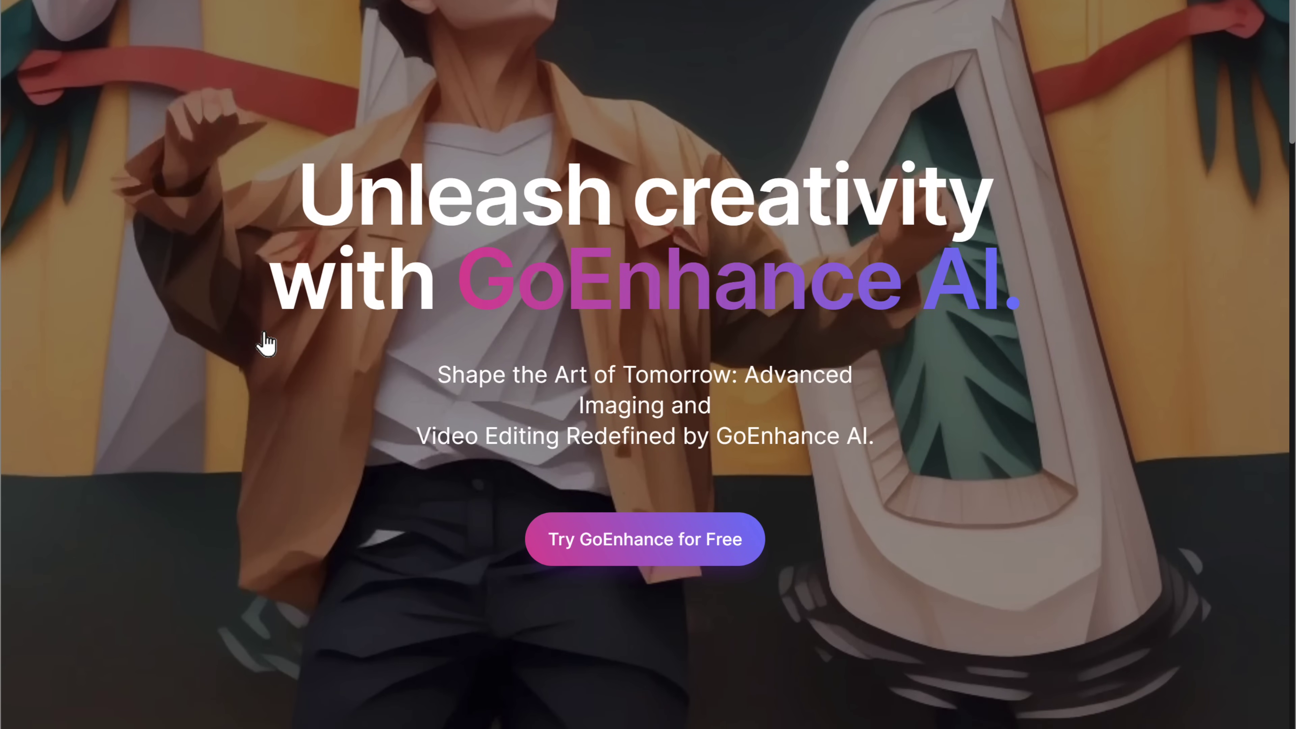
pyautogui.click(657, 560)
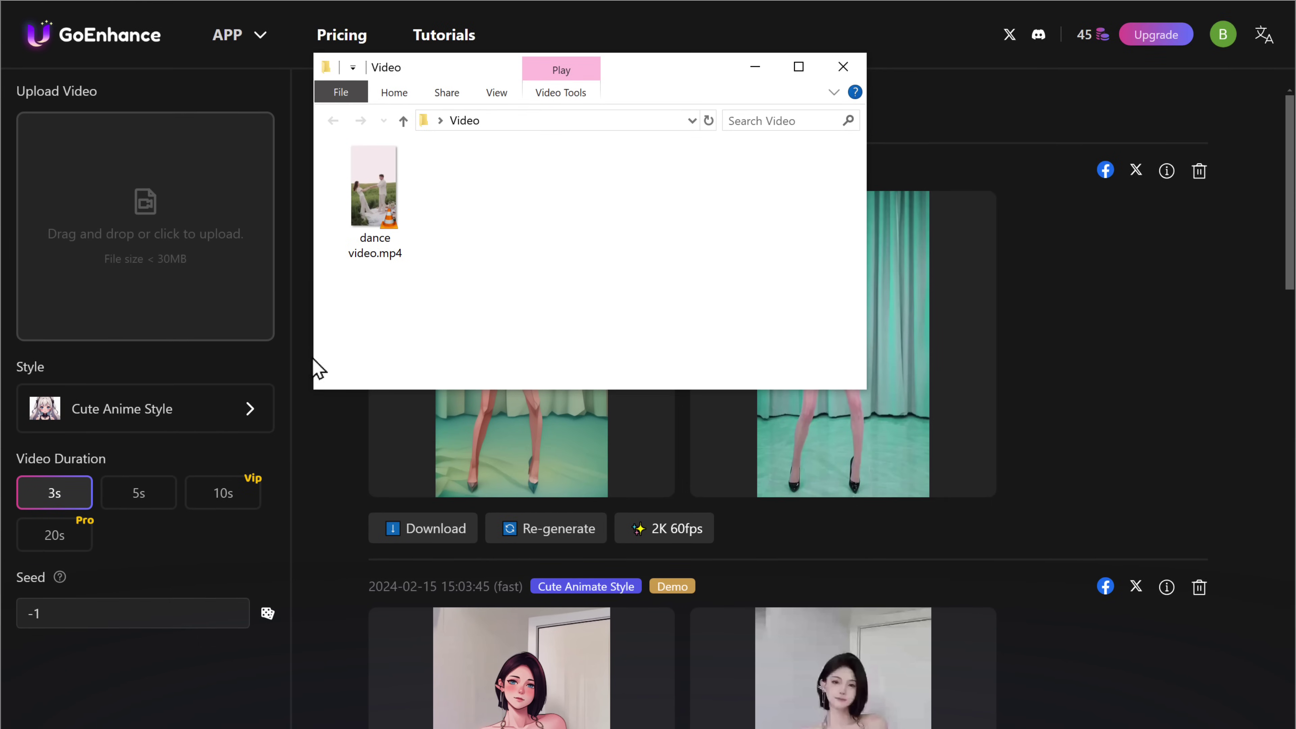
# Step: Preview dance video.mp4, upload it to GoEnhance, and bring up the style chooser
pyautogui.doubleClick(373, 199)
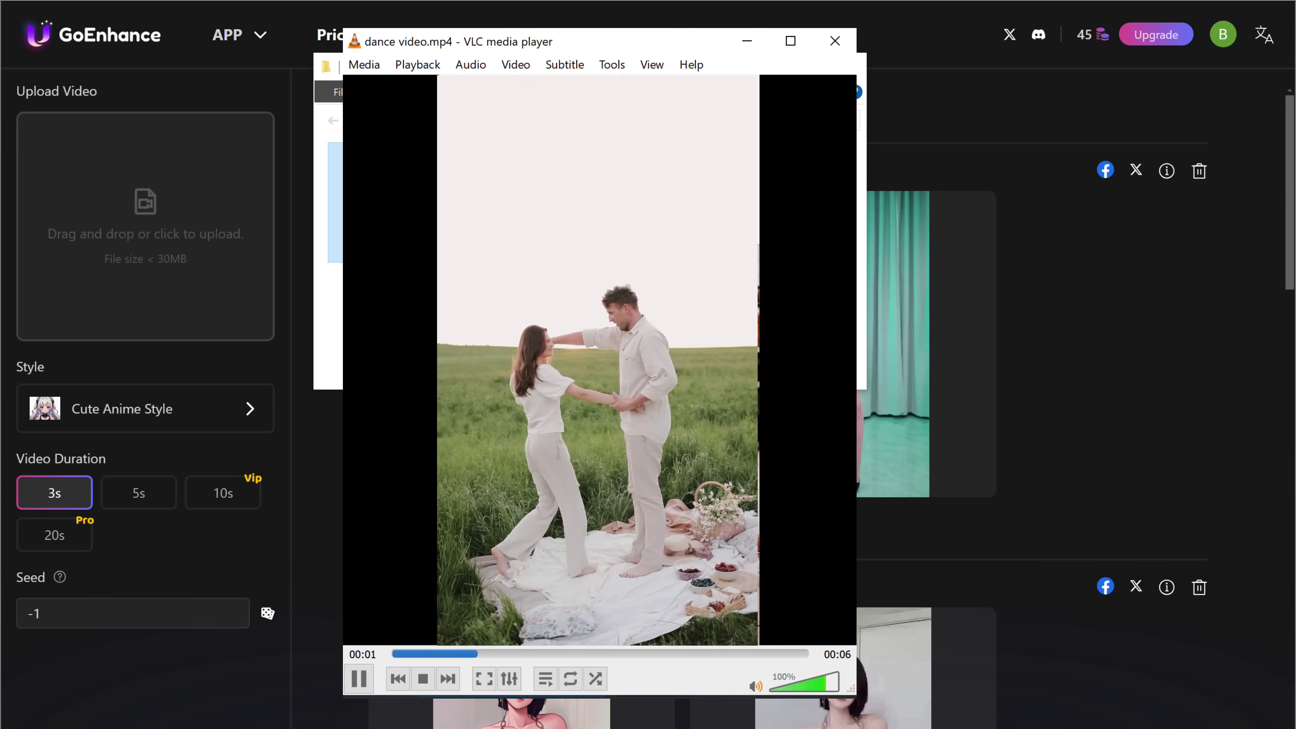
pyautogui.hotkey('alt', 'F4')
pyautogui.moveTo(375, 181); pyautogui.dragTo(199, 225)
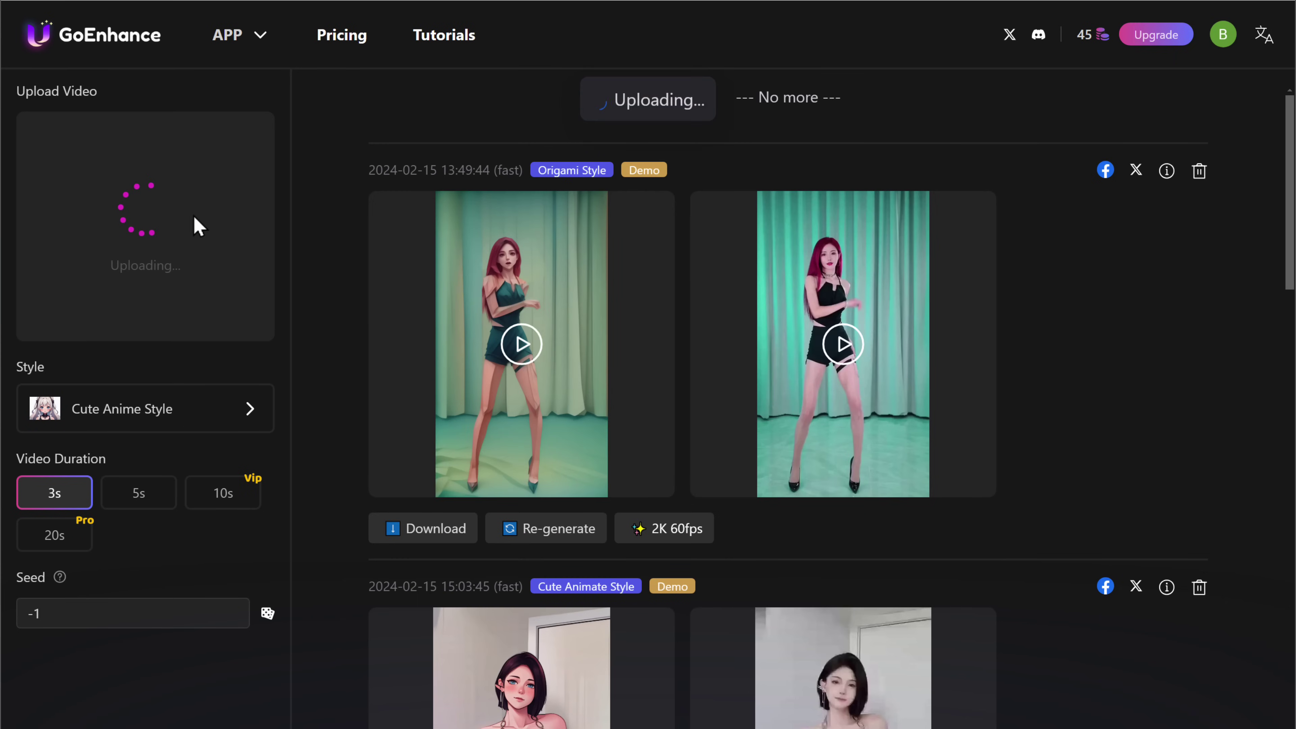
pyautogui.click(136, 416)
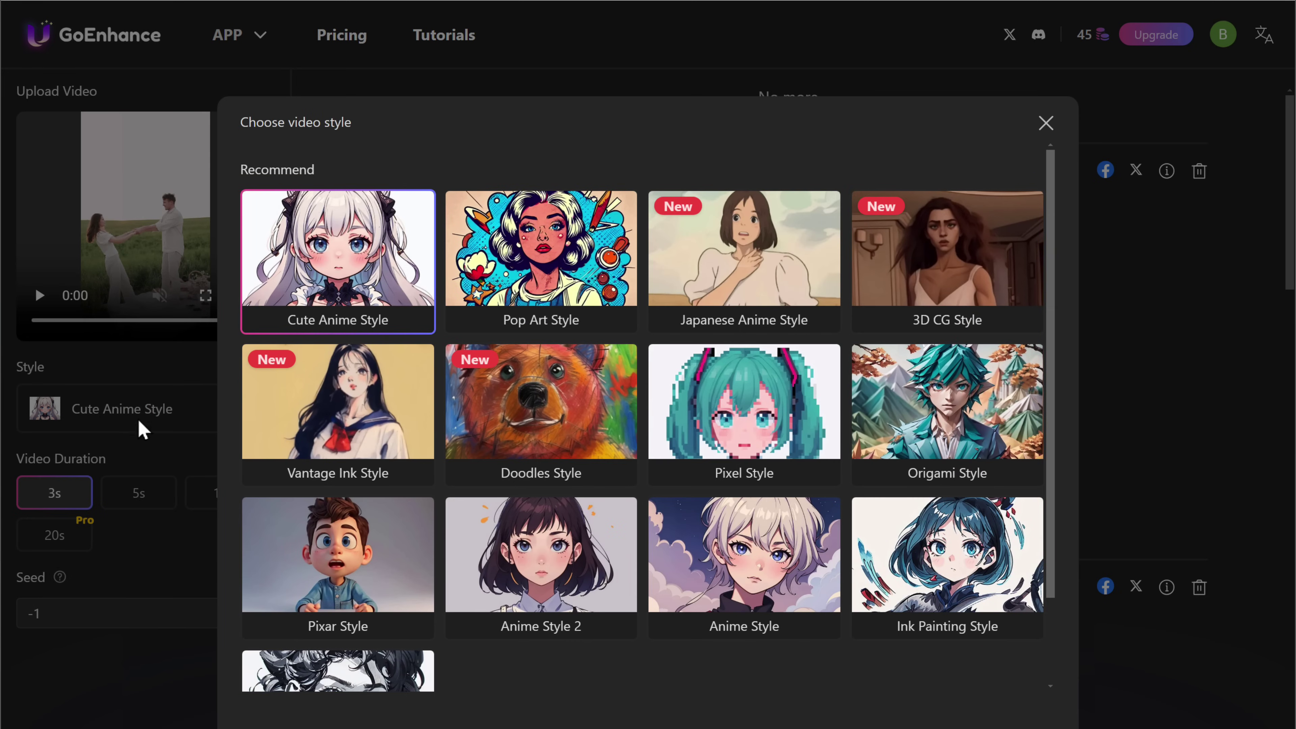
# Step: Choose Anime Style 2 with a 5s video duration and generate the conversion
pyautogui.click(520, 566)
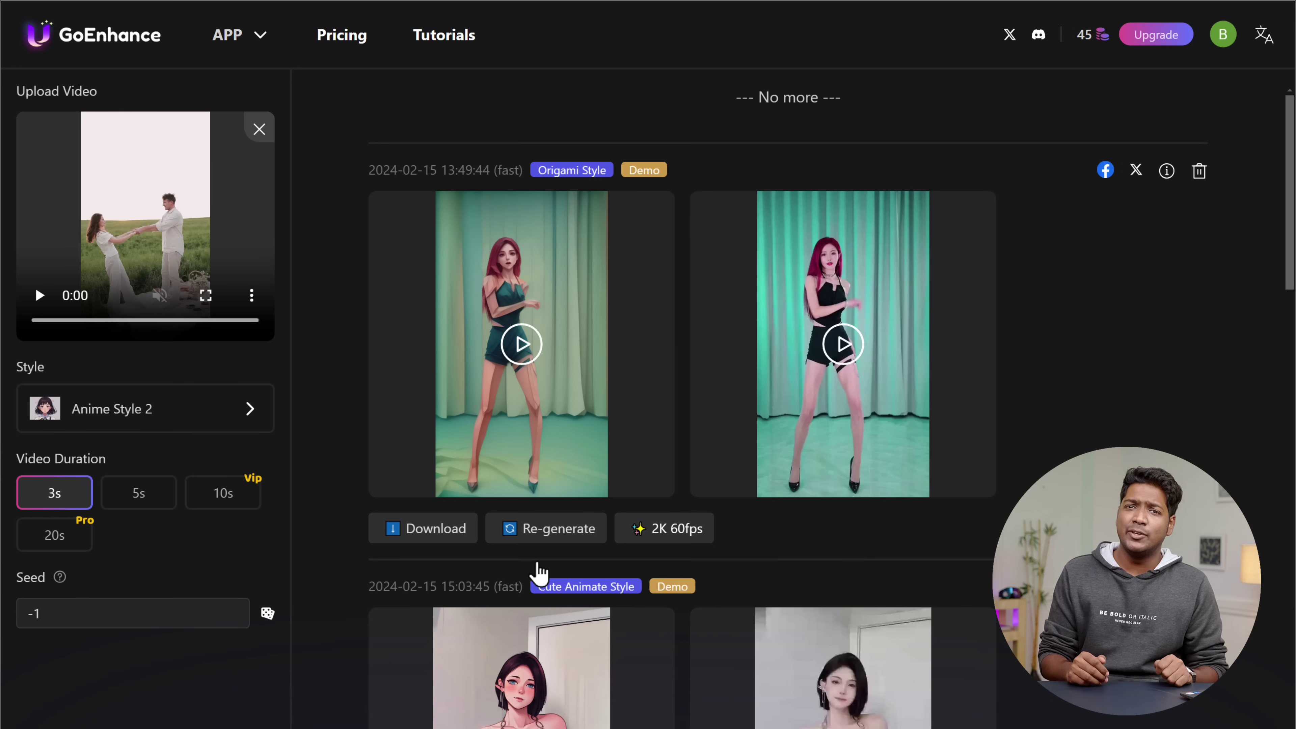
pyautogui.click(153, 495)
pyautogui.scroll(-4, 148, 587)
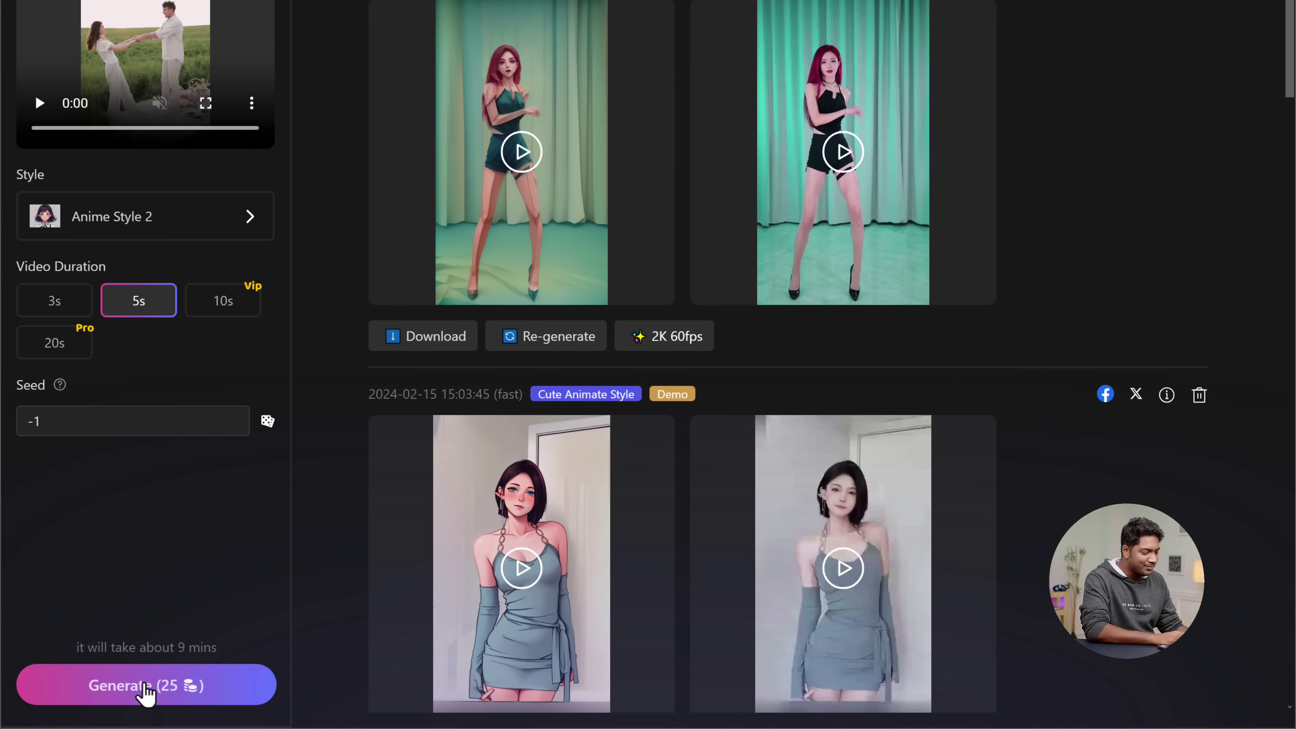
pyautogui.click(147, 685)
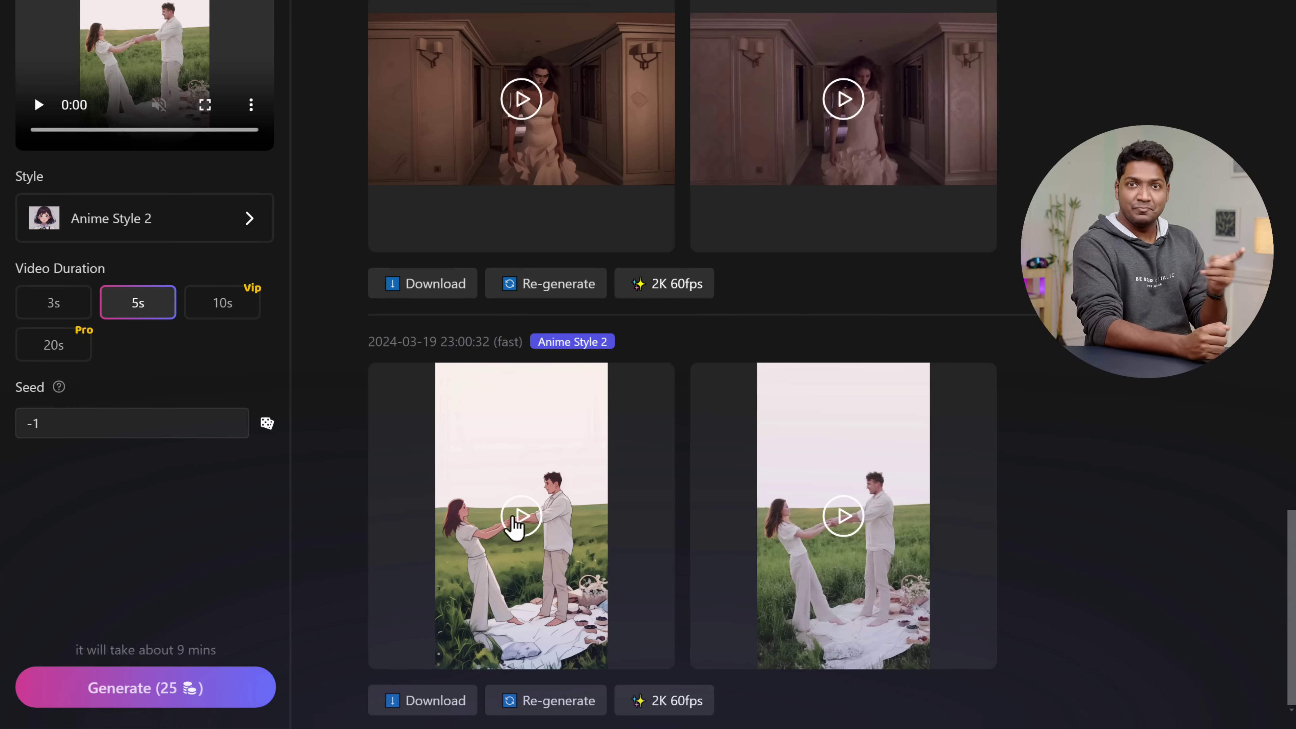
# Step: Play the finished Anime Style 2 result and download it via the player's ⋮ menu
pyautogui.scroll(3, 515, 561)
pyautogui.click(516, 576)
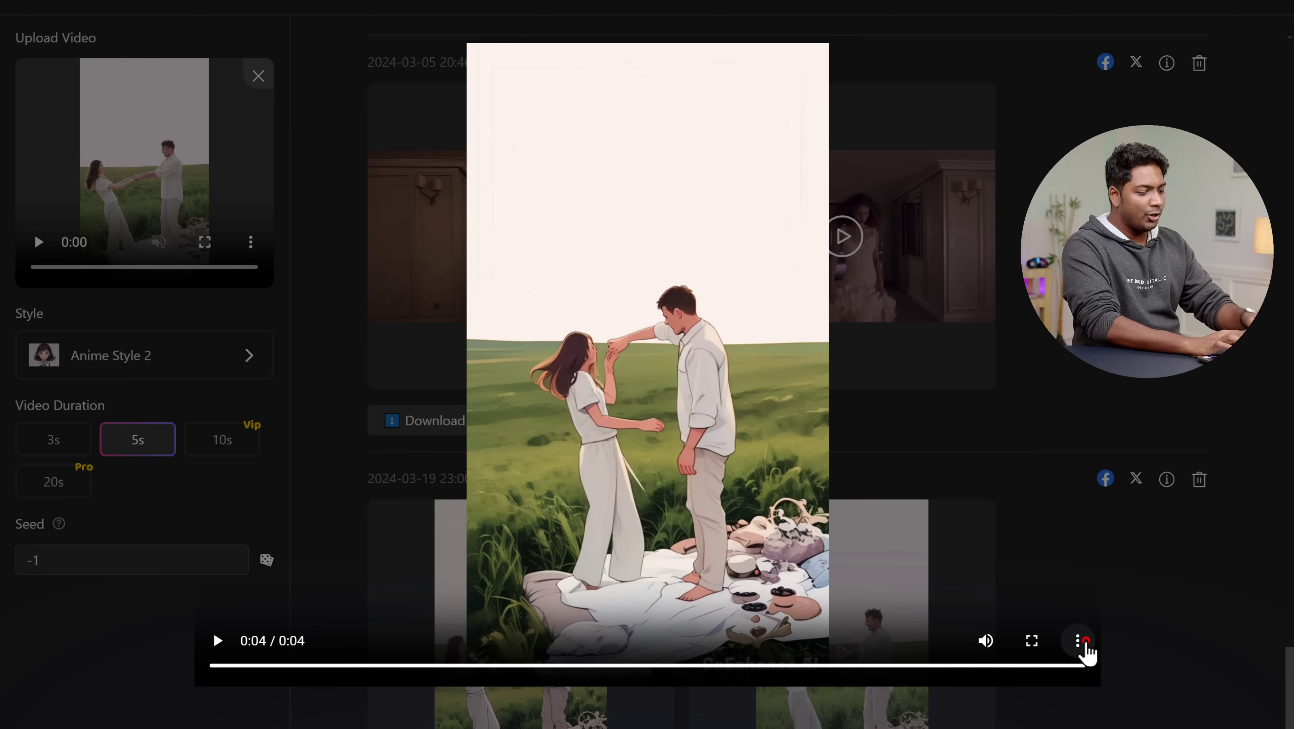
pyautogui.click(1078, 641)
pyautogui.click(994, 566)
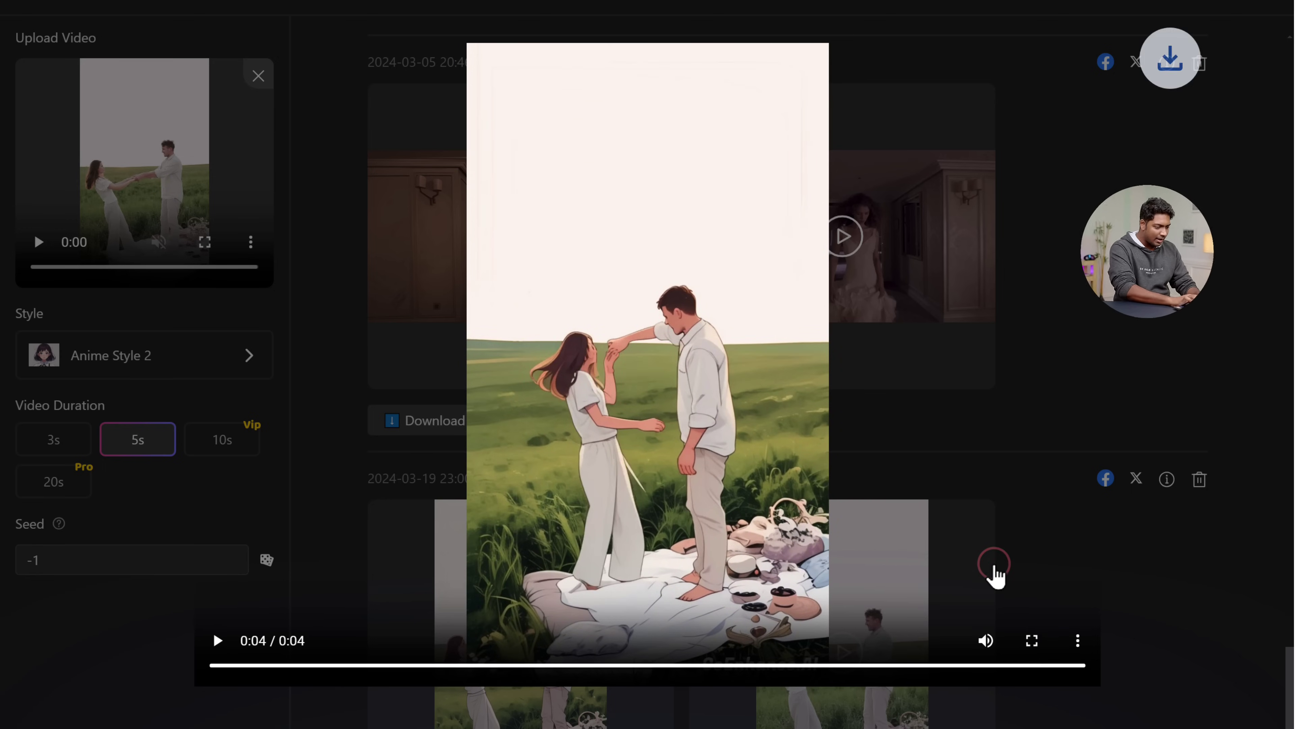
pyautogui.click(995, 577)
pyautogui.scroll(-3, 520, 523)
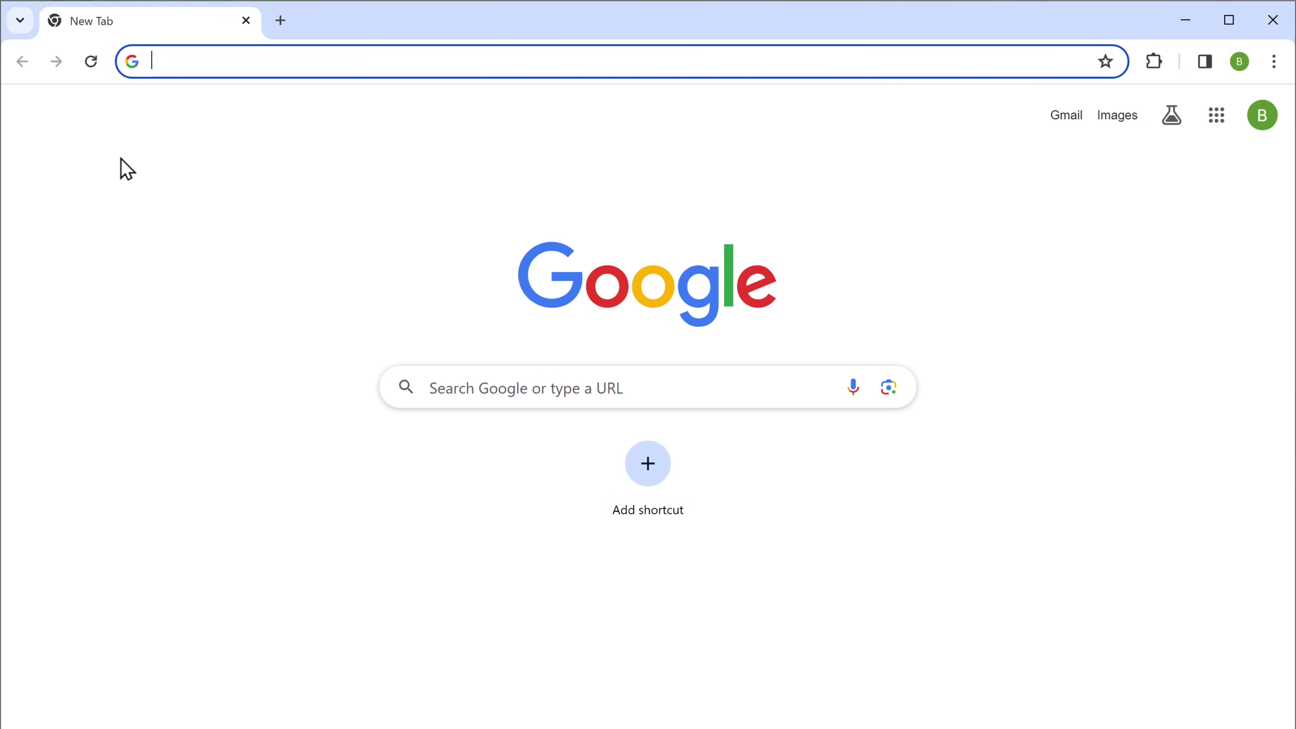
# Step: Find domoai.app, join its Discord invite, and enter a display name
pyautogui.write('d')
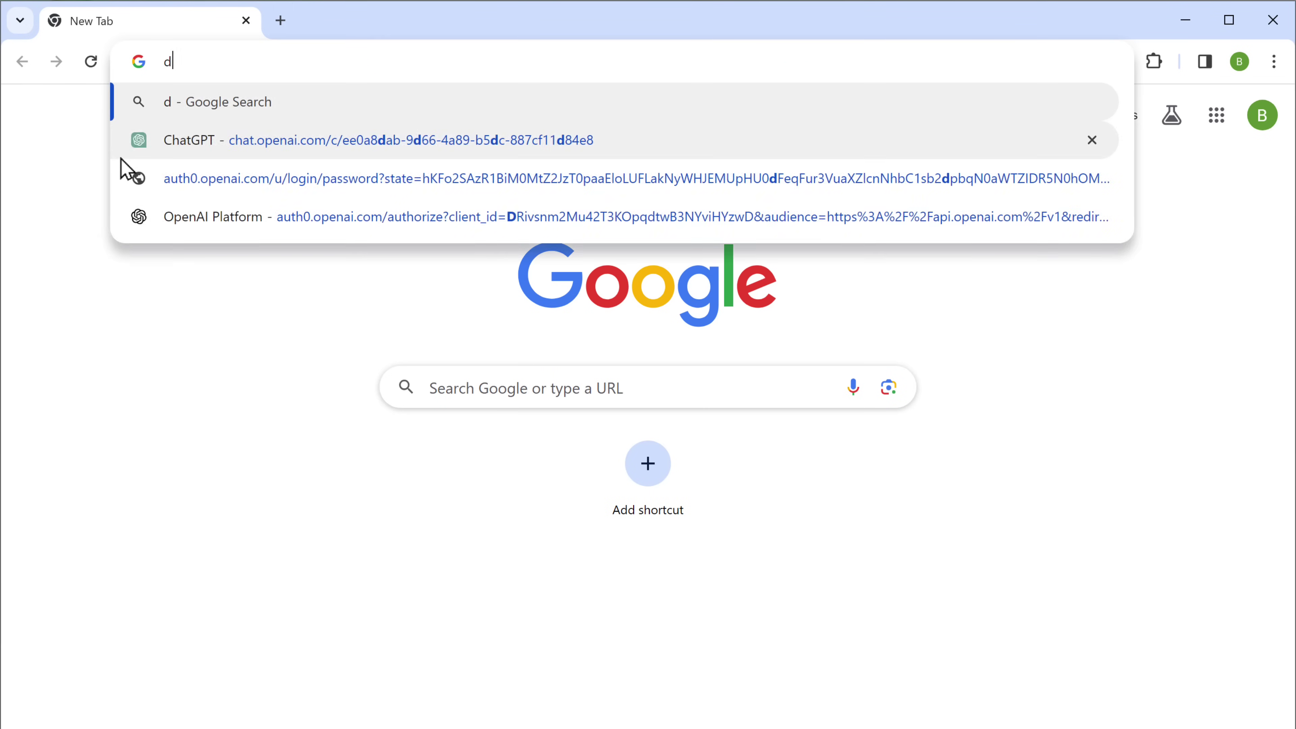
pyautogui.write('omoai')
pyautogui.press('Return')
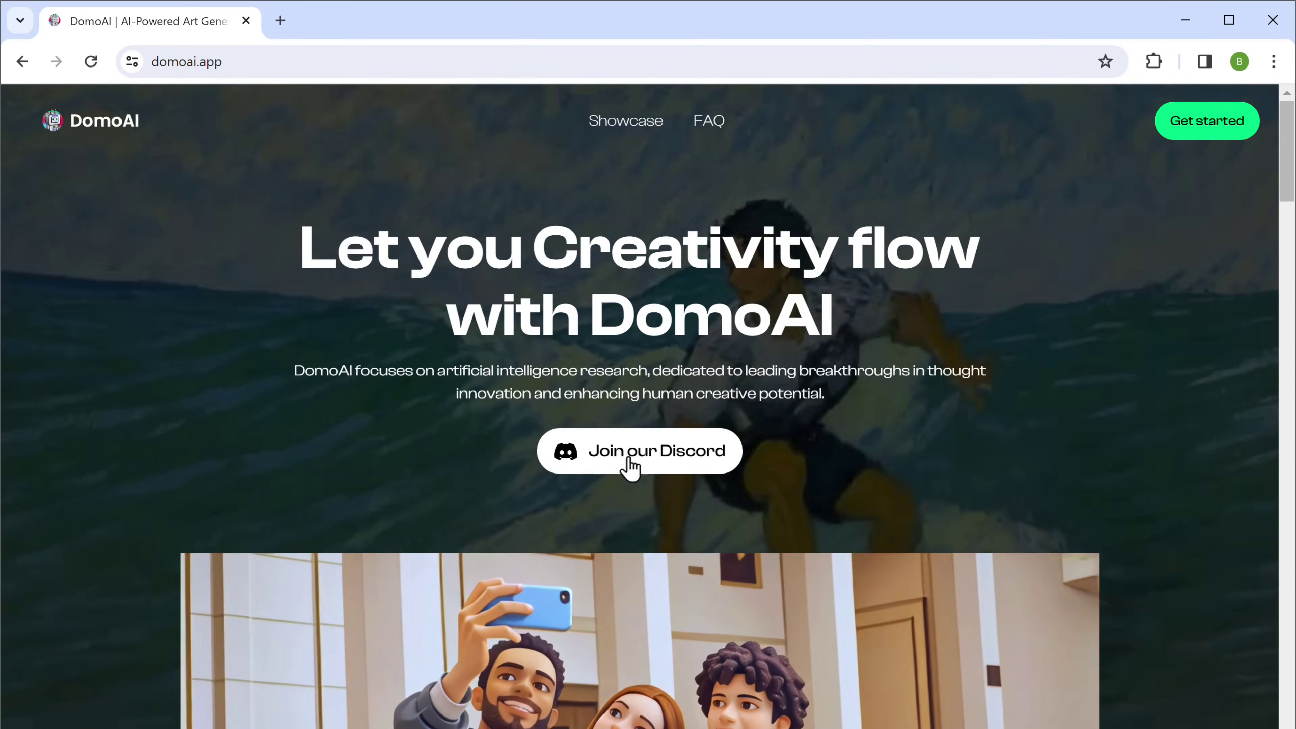
pyautogui.click(629, 456)
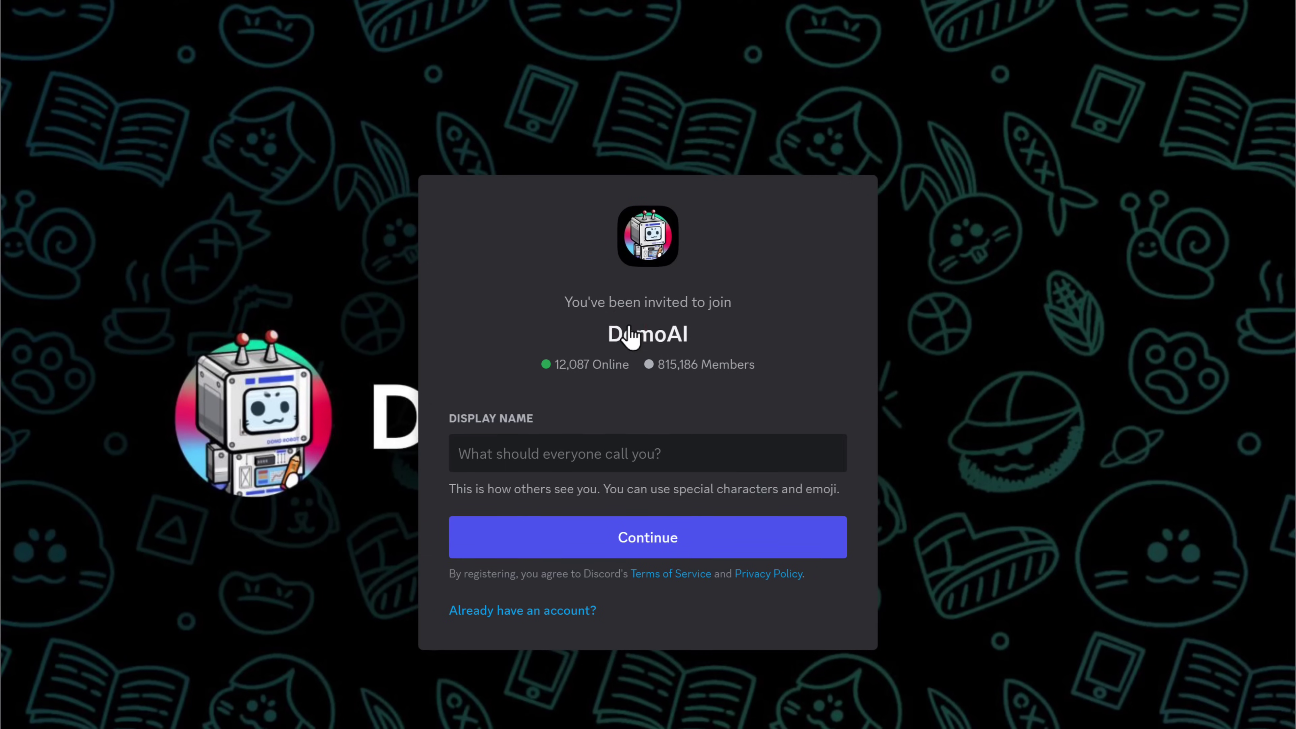
pyautogui.write('Bryan edsel')
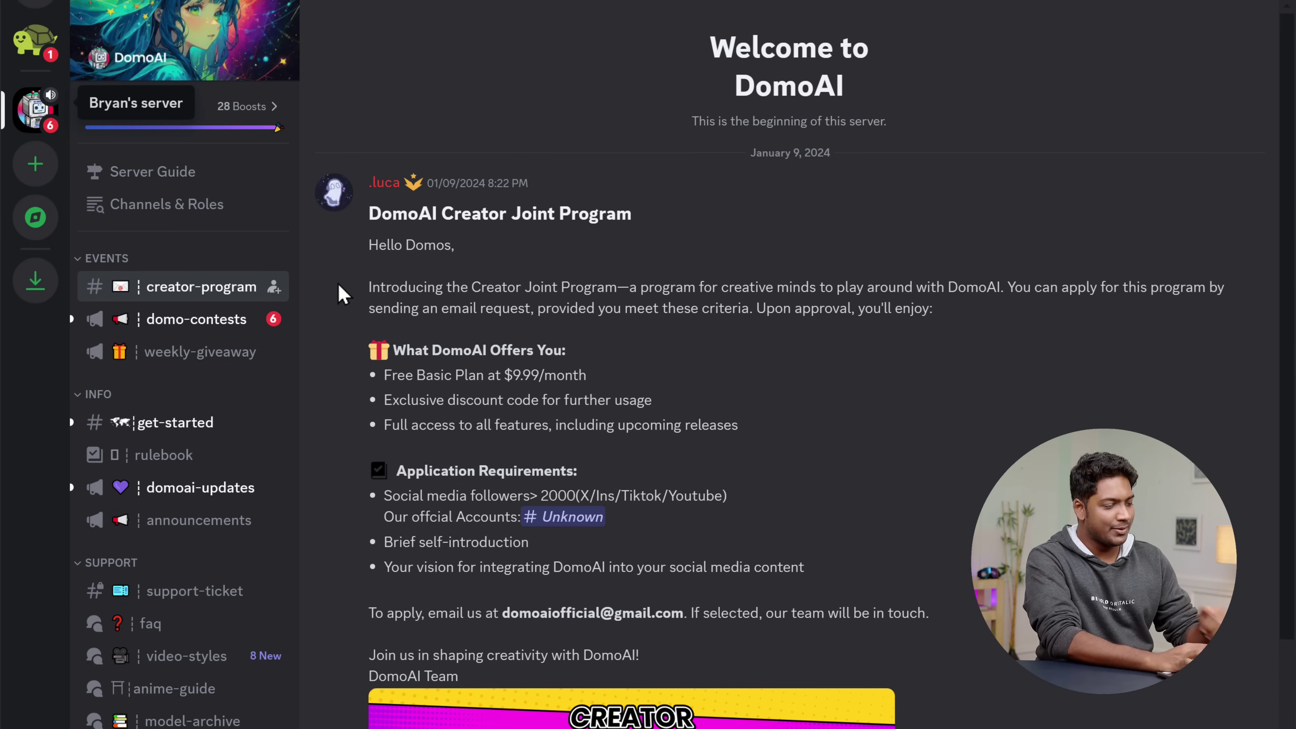
# Step: Create a personal server from scratch, then go back to the DomoAI server
pyautogui.click(32, 171)
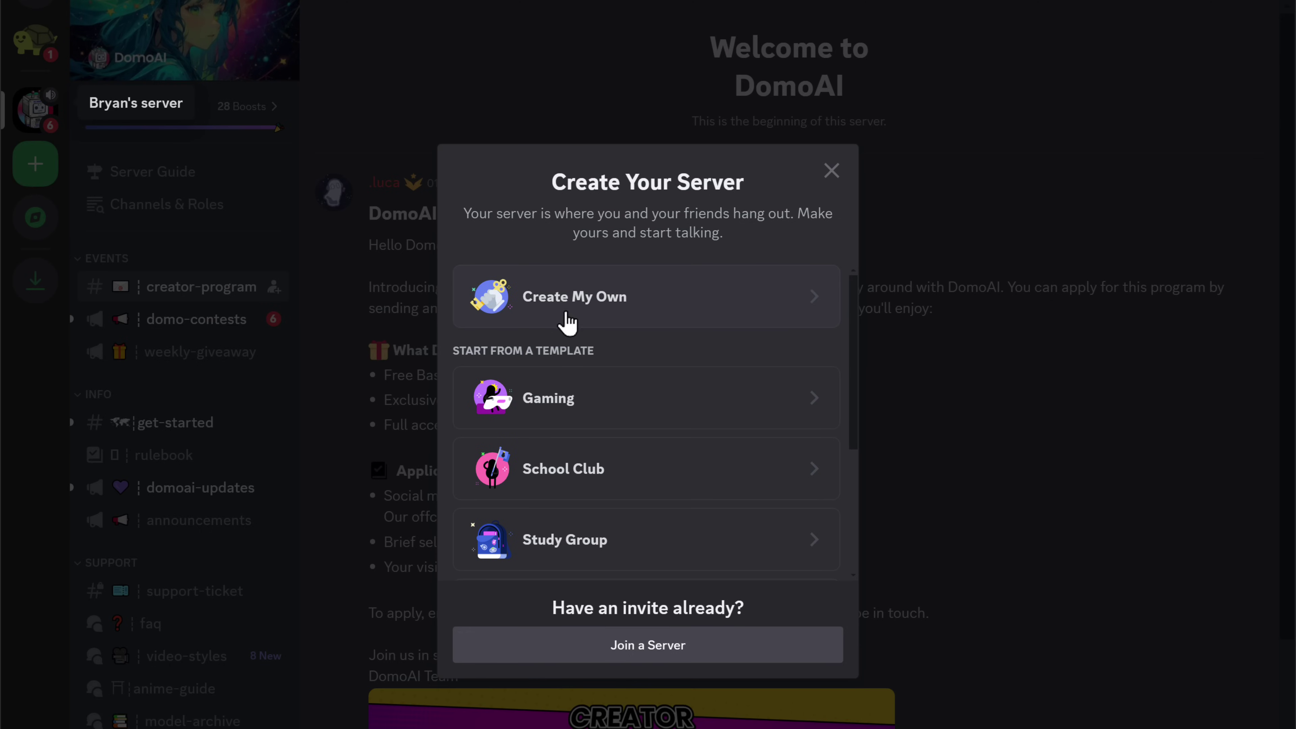
pyautogui.click(578, 319)
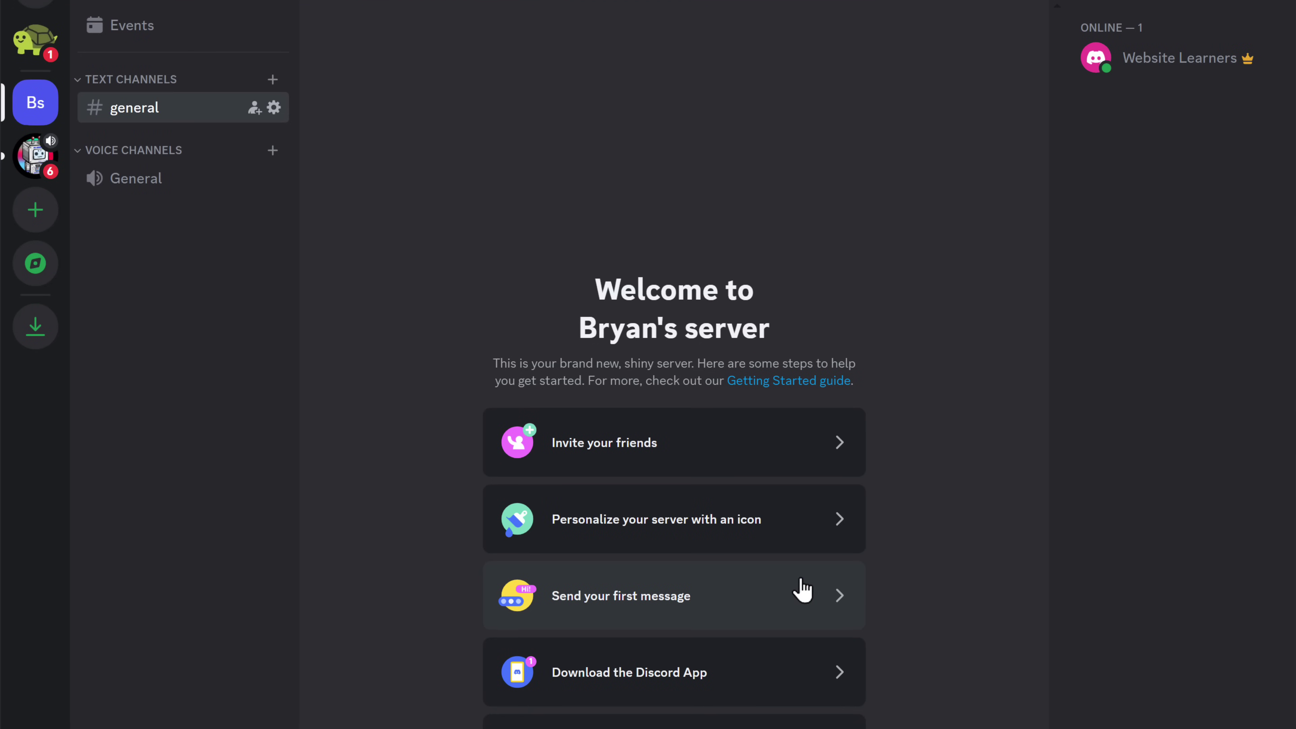
pyautogui.click(39, 170)
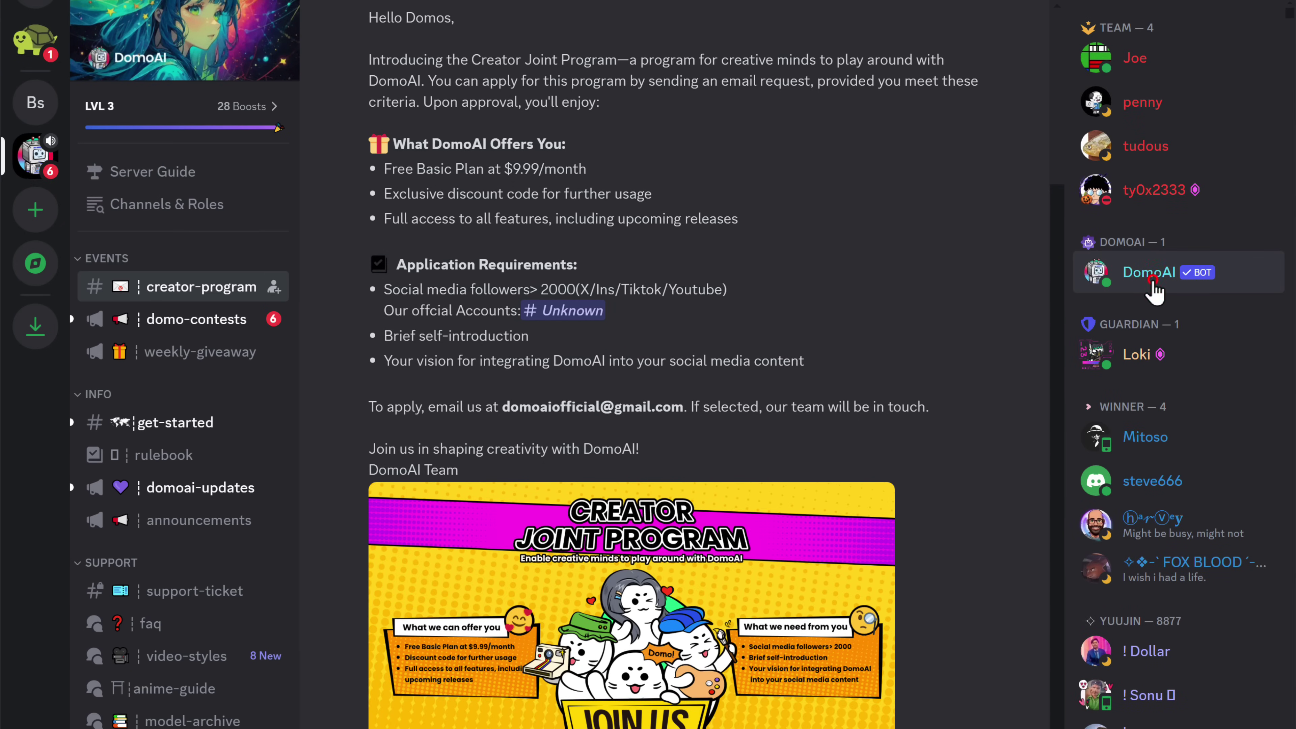
# Step: Authorize the DomoAI bot for your personal server and go to that server
pyautogui.click(1152, 281)
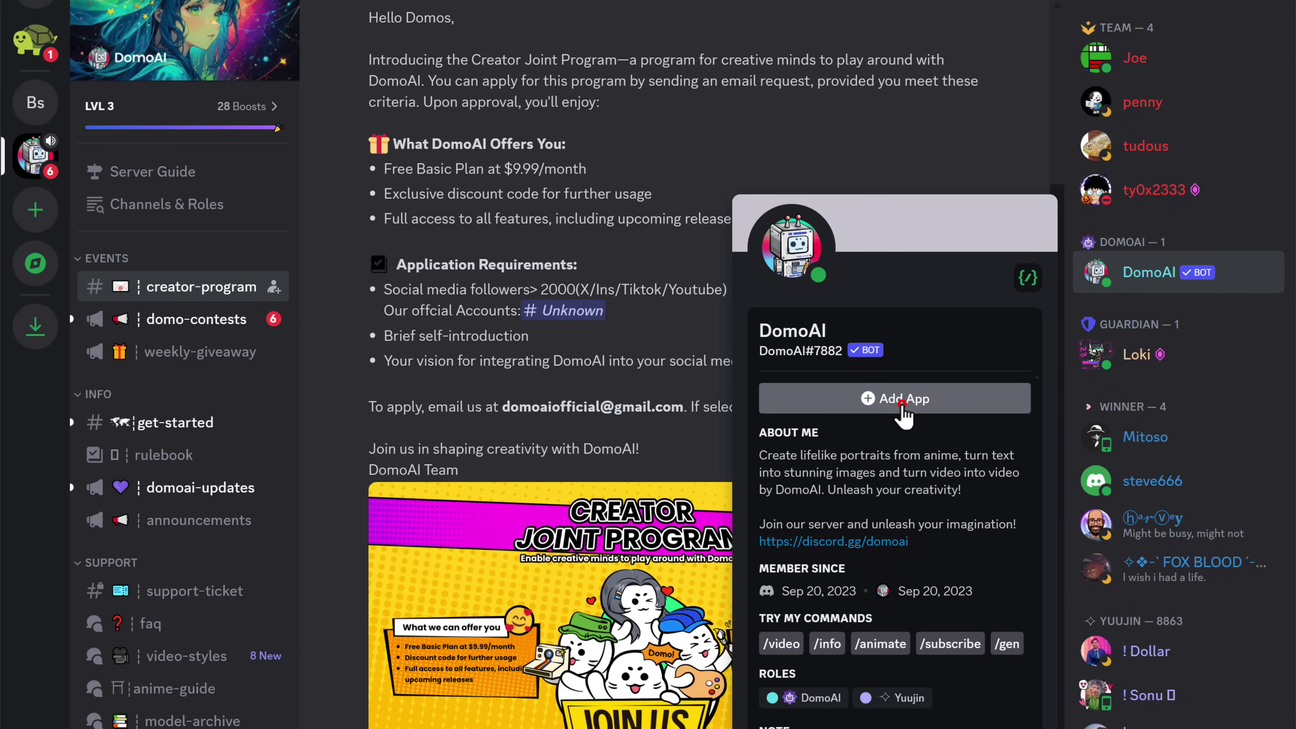
pyautogui.click(902, 401)
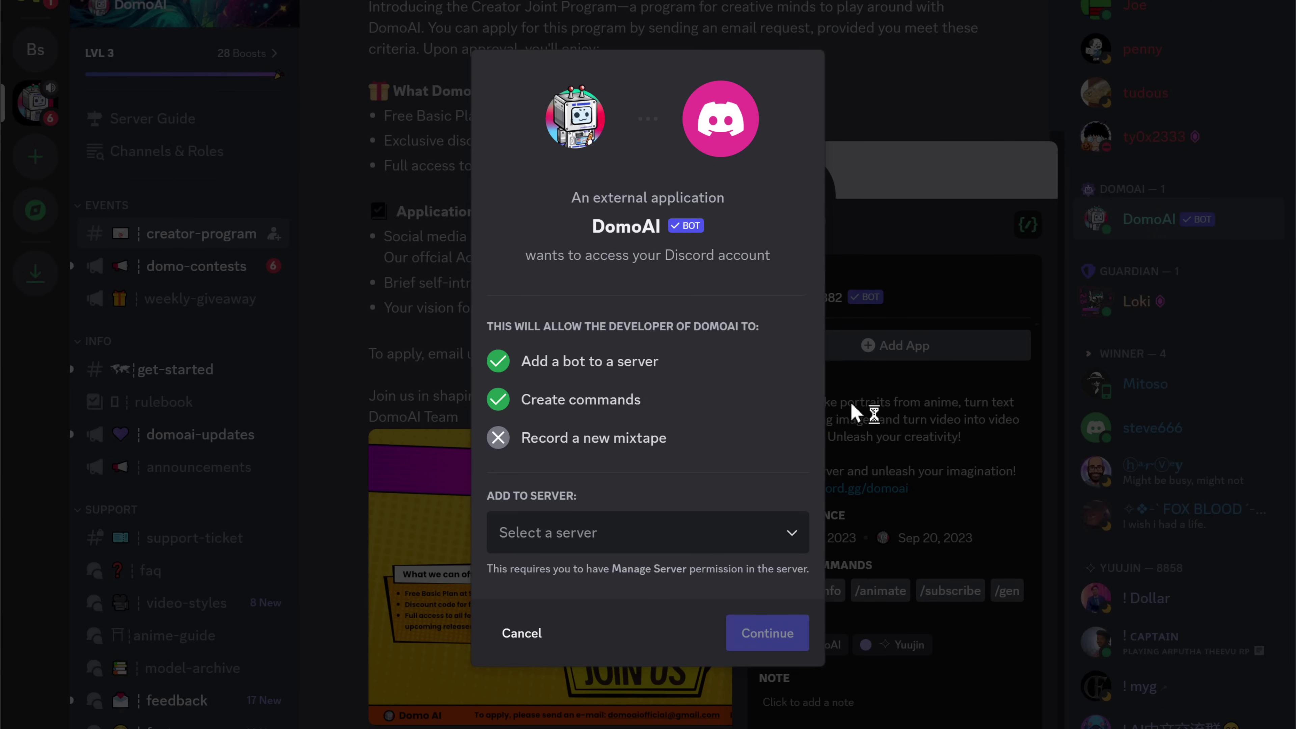
pyautogui.click(714, 540)
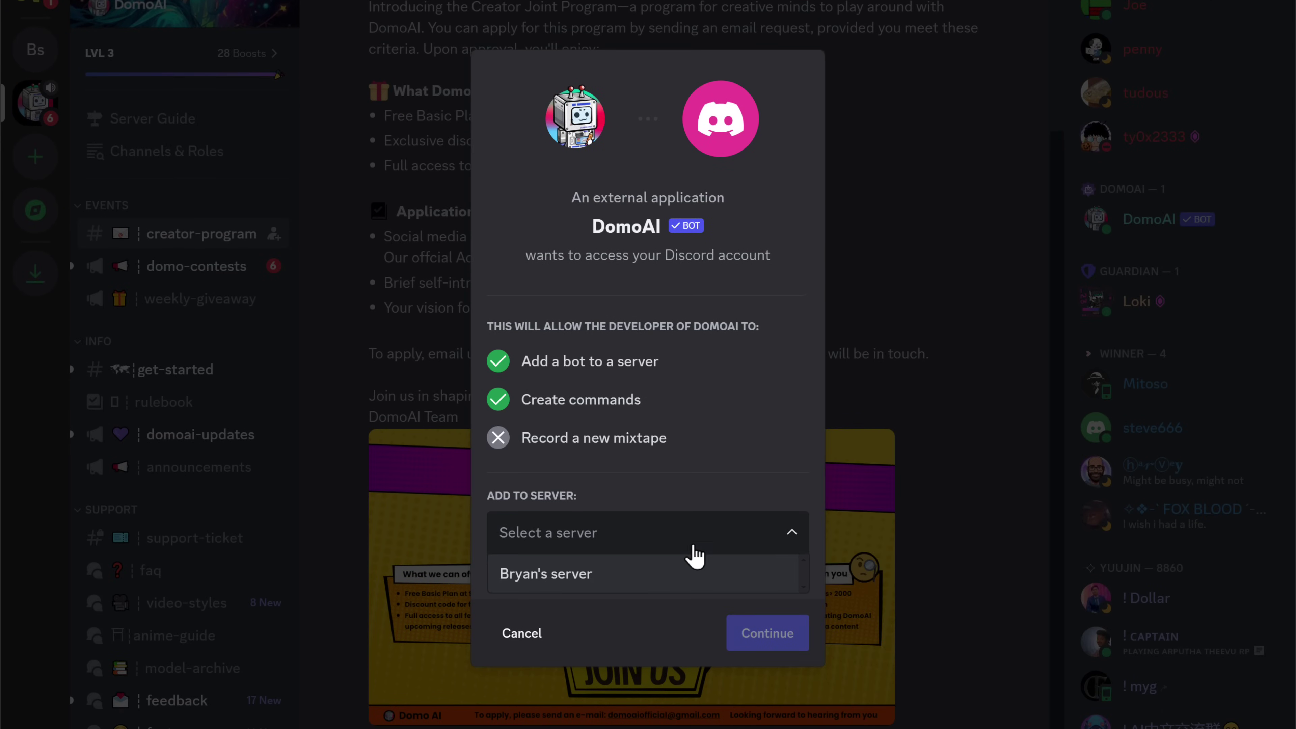
pyautogui.click(651, 574)
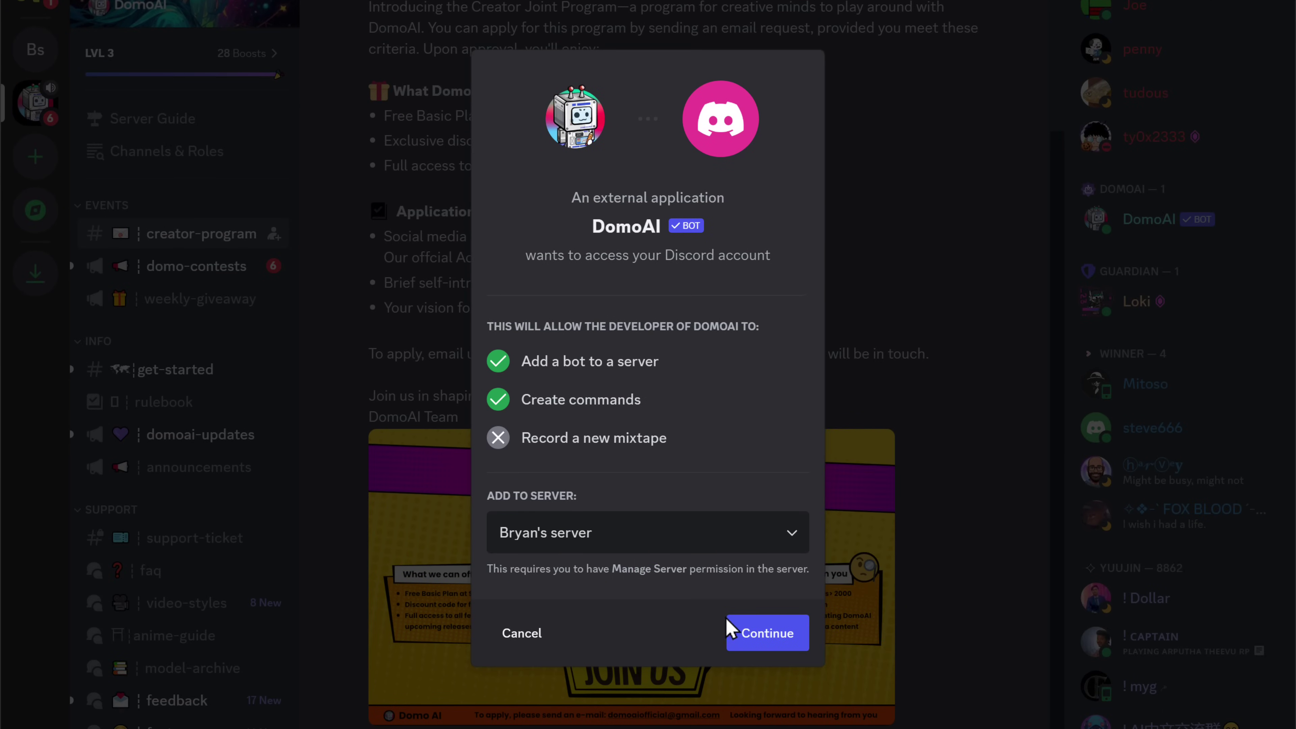
pyautogui.click(764, 636)
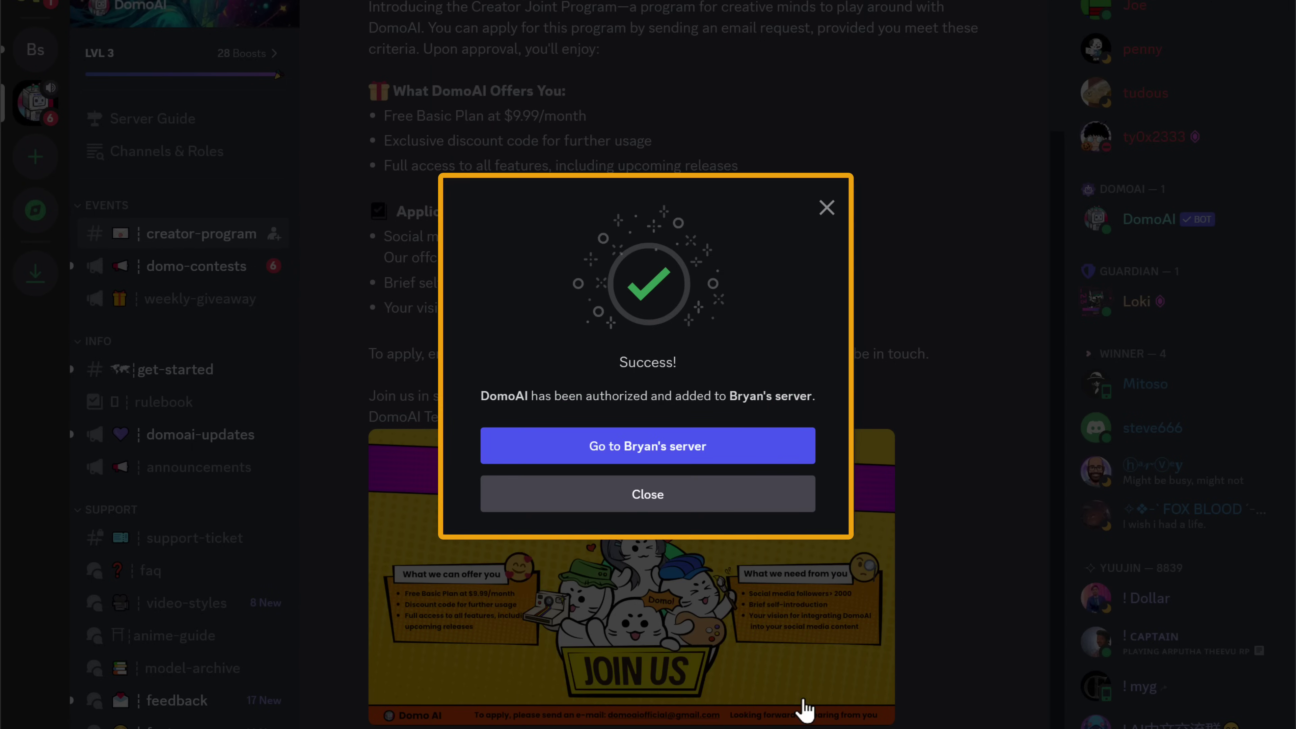
pyautogui.click(648, 444)
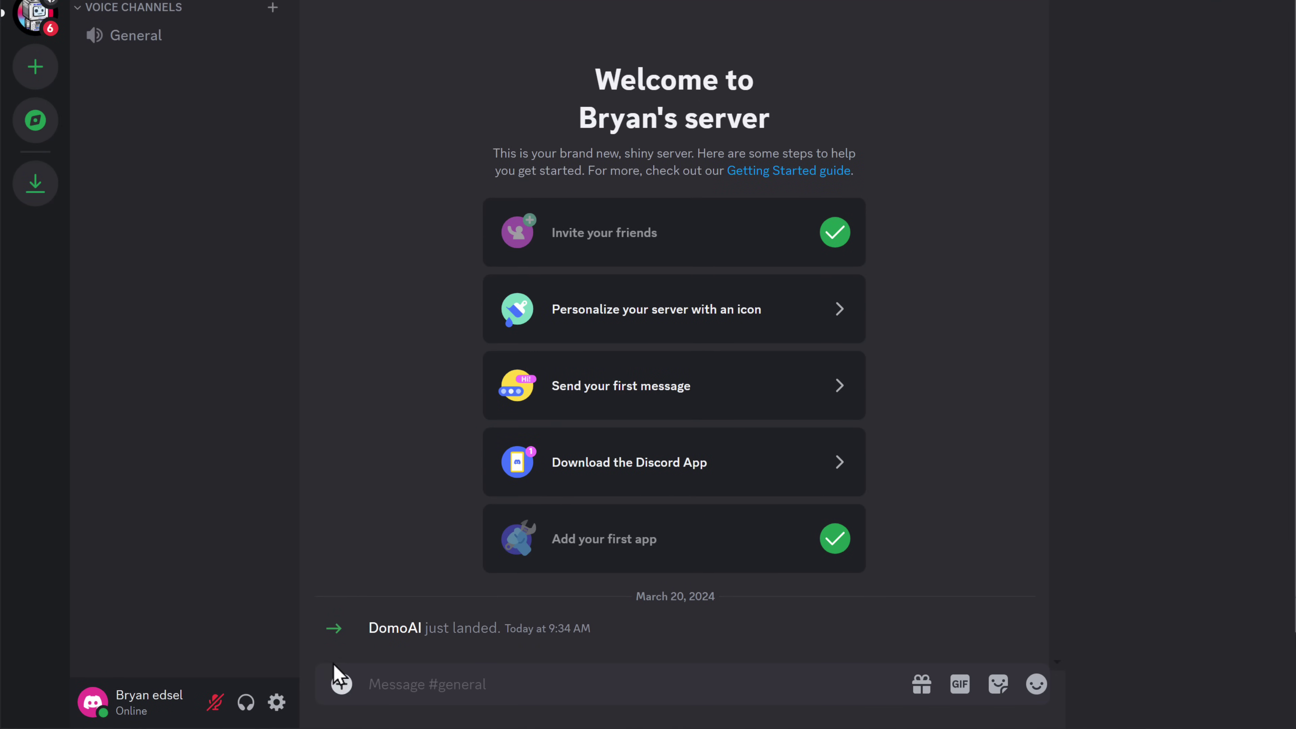
# Step: Send DomoAI's /video command with dance video.mp4 attached and the prompt 'anime'
pyautogui.write('/video')
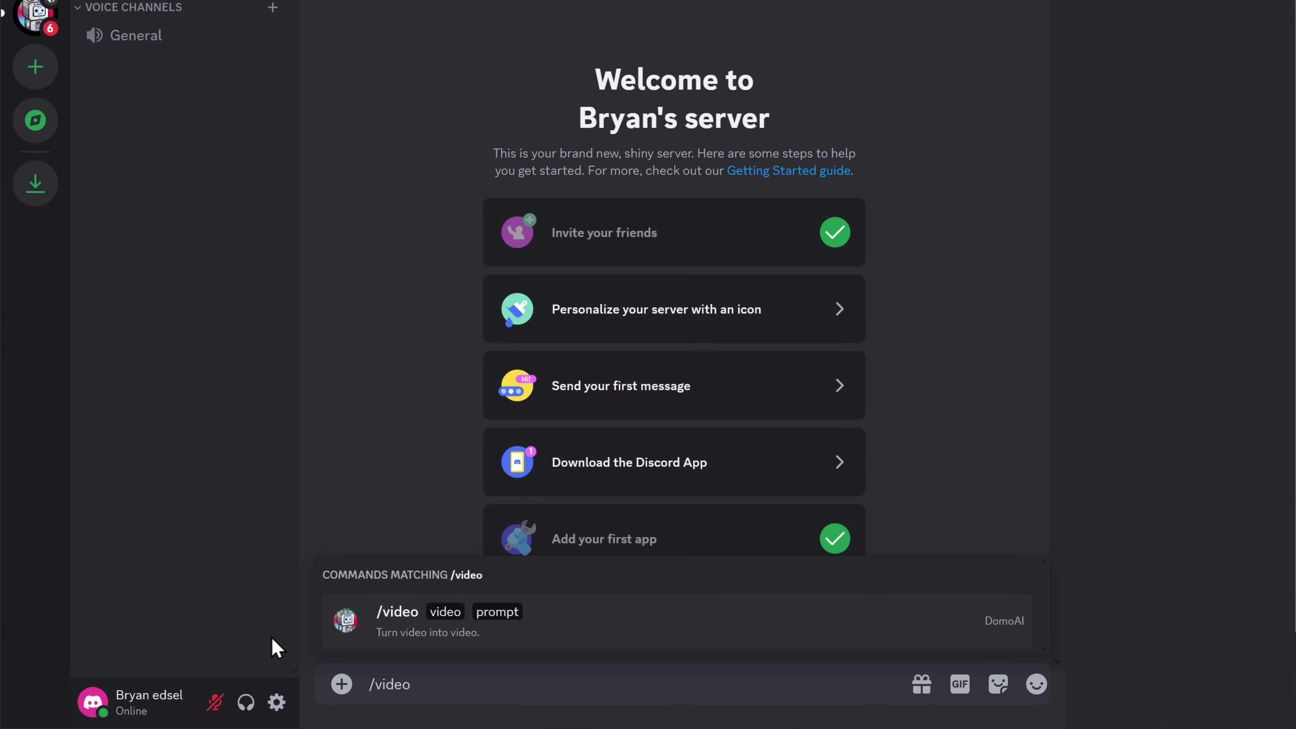
pyautogui.press('Return')
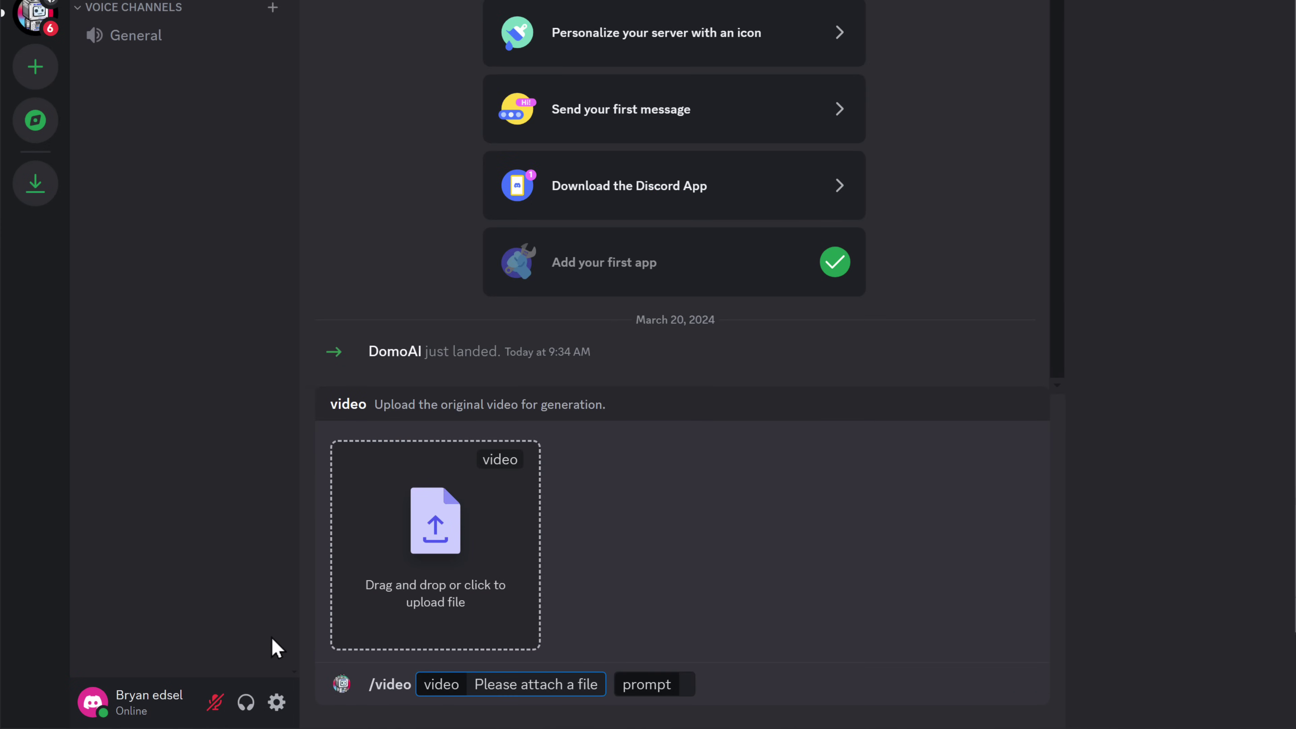
pyautogui.hotkey('alt', 'Tab')
pyautogui.doubleClick(378, 283)
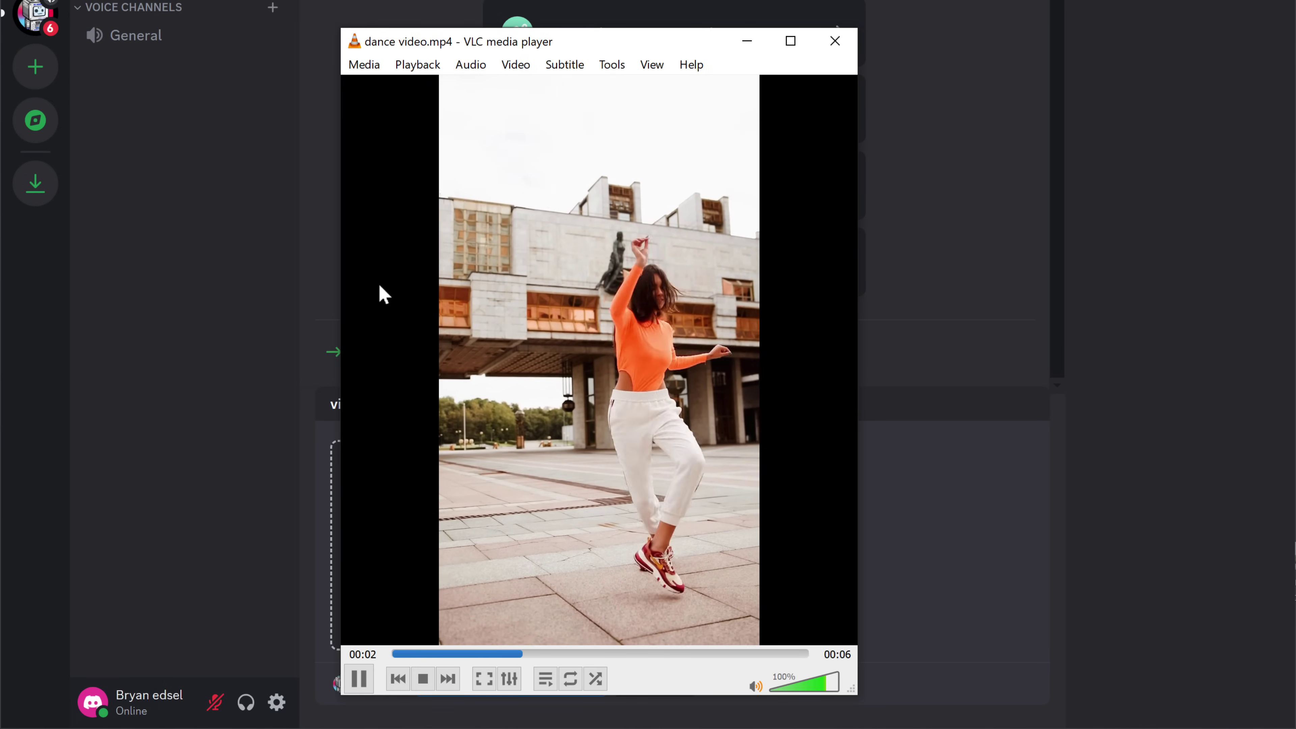
pyautogui.press('s')
pyautogui.hotkey('alt', 'F4')
pyautogui.moveTo(379, 284); pyautogui.dragTo(382, 485)
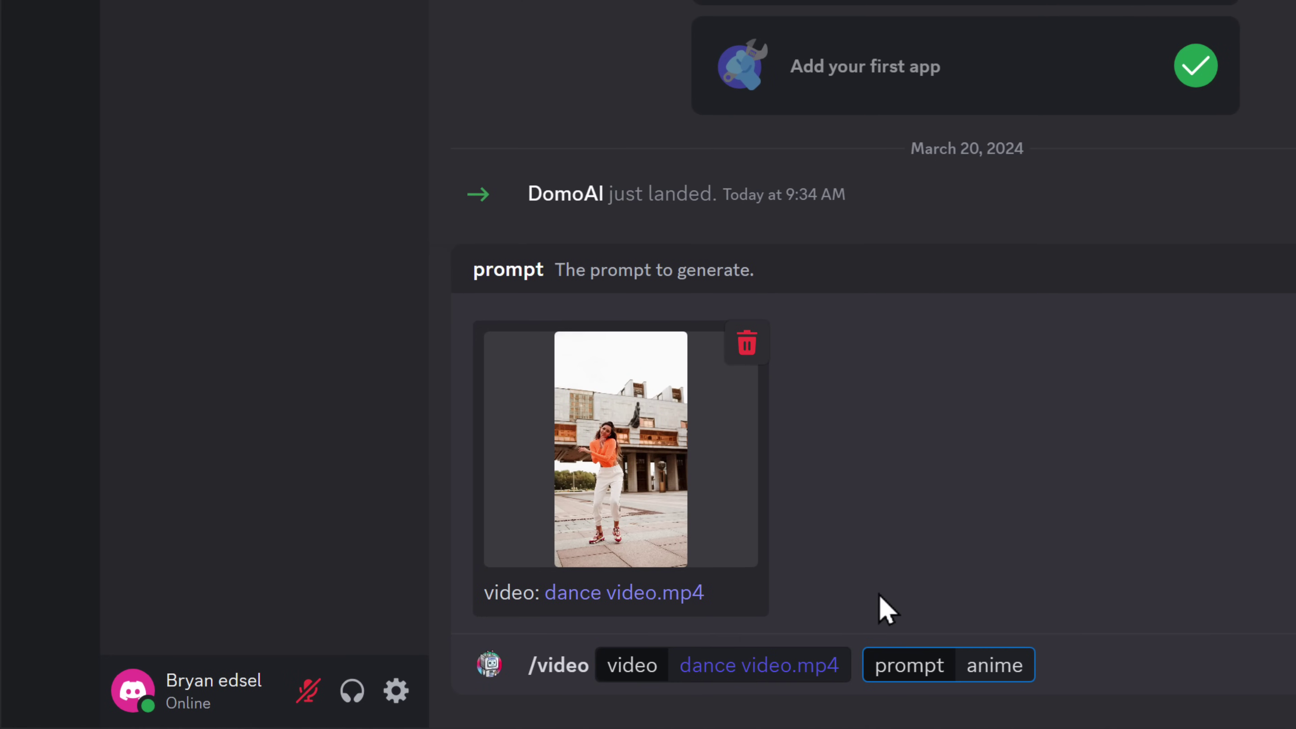
pyautogui.press('Return')
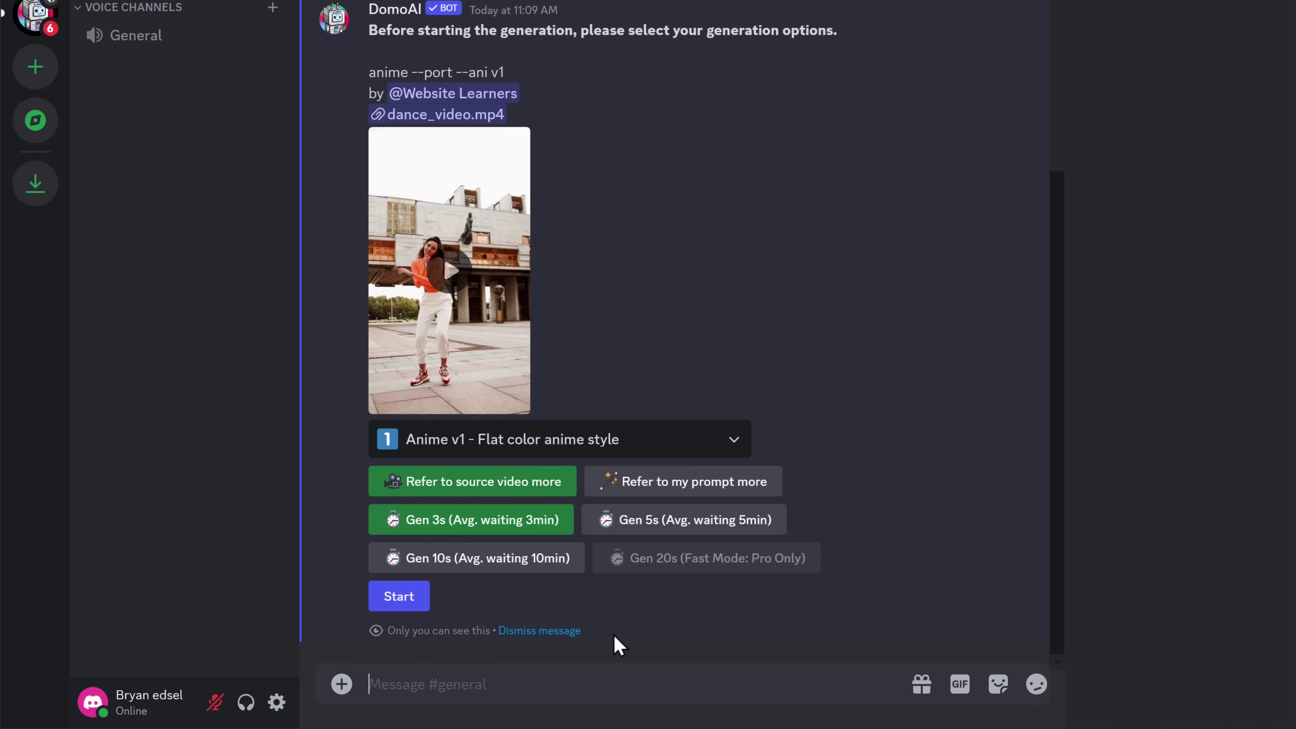
# Step: Generate a 5s video in the Anime v6 - Detail anime style 2.0 style
pyautogui.click(587, 452)
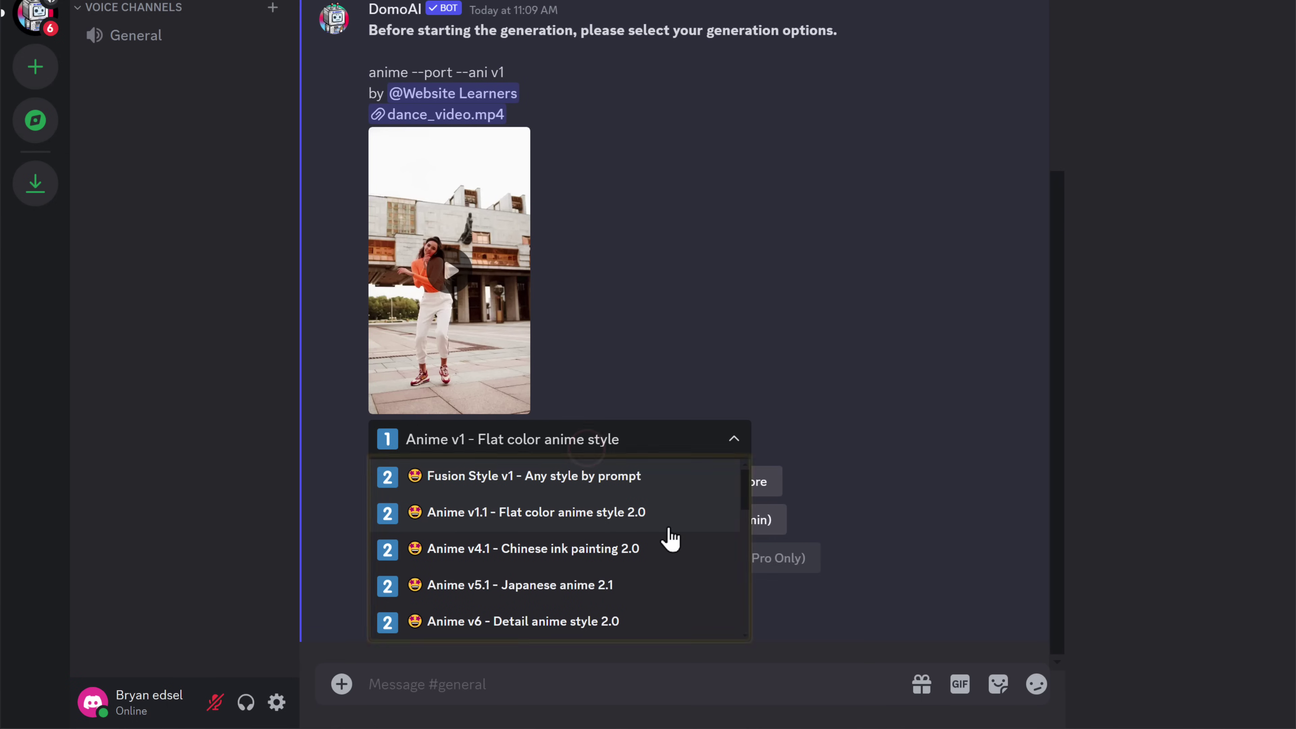
pyautogui.scroll(-5, 668, 535)
pyautogui.scroll(5, 668, 536)
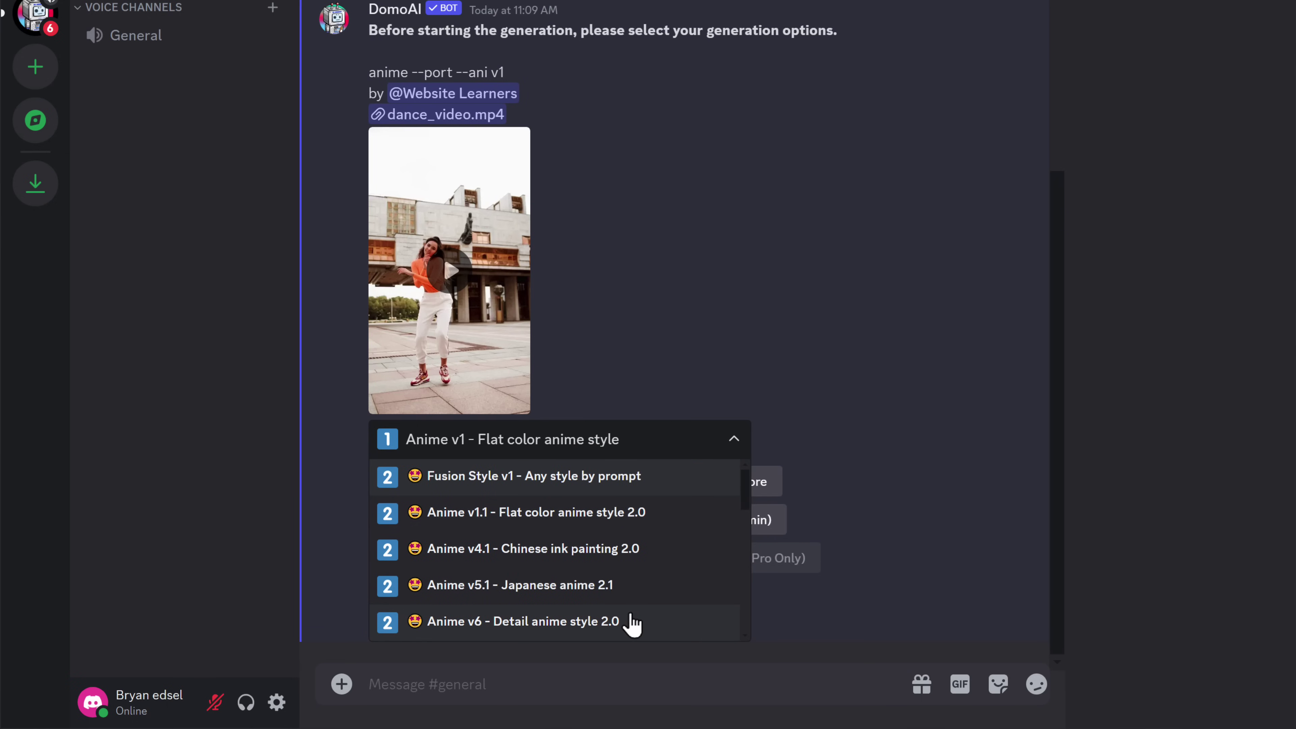
pyautogui.click(633, 623)
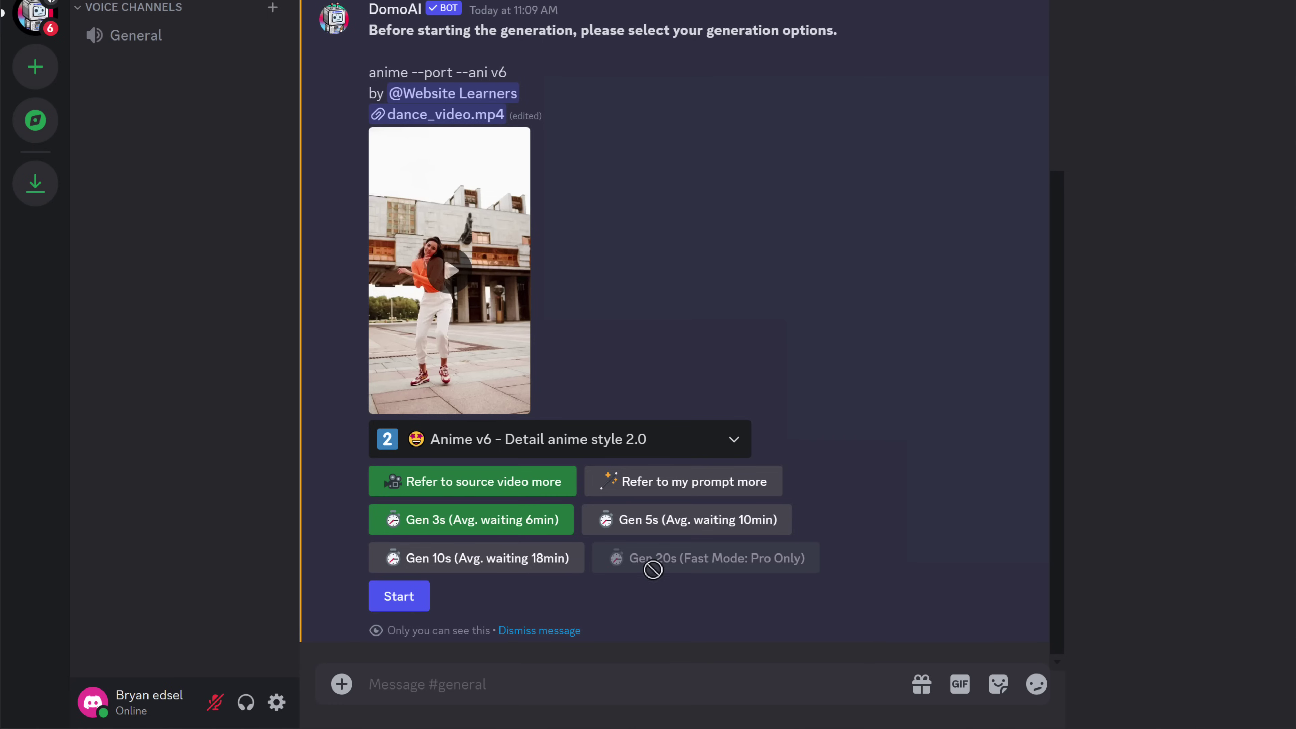
pyautogui.click(679, 528)
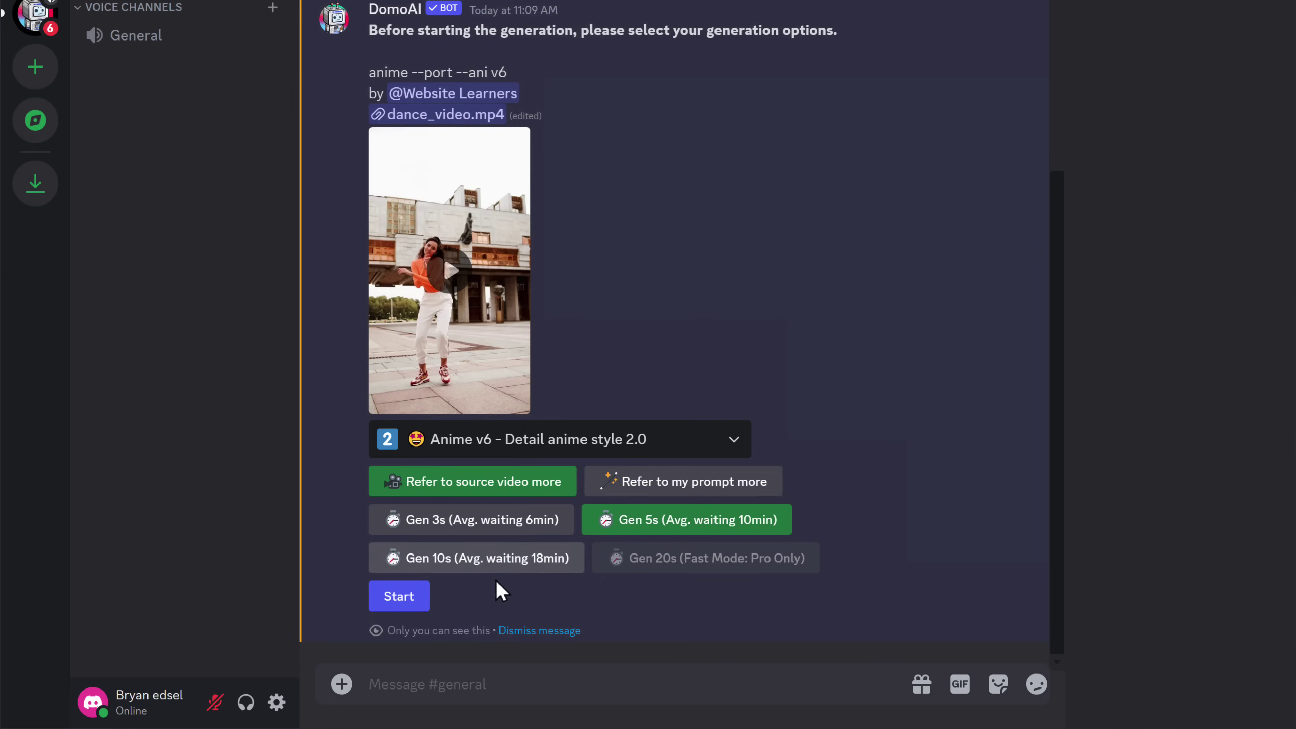
pyautogui.click(403, 602)
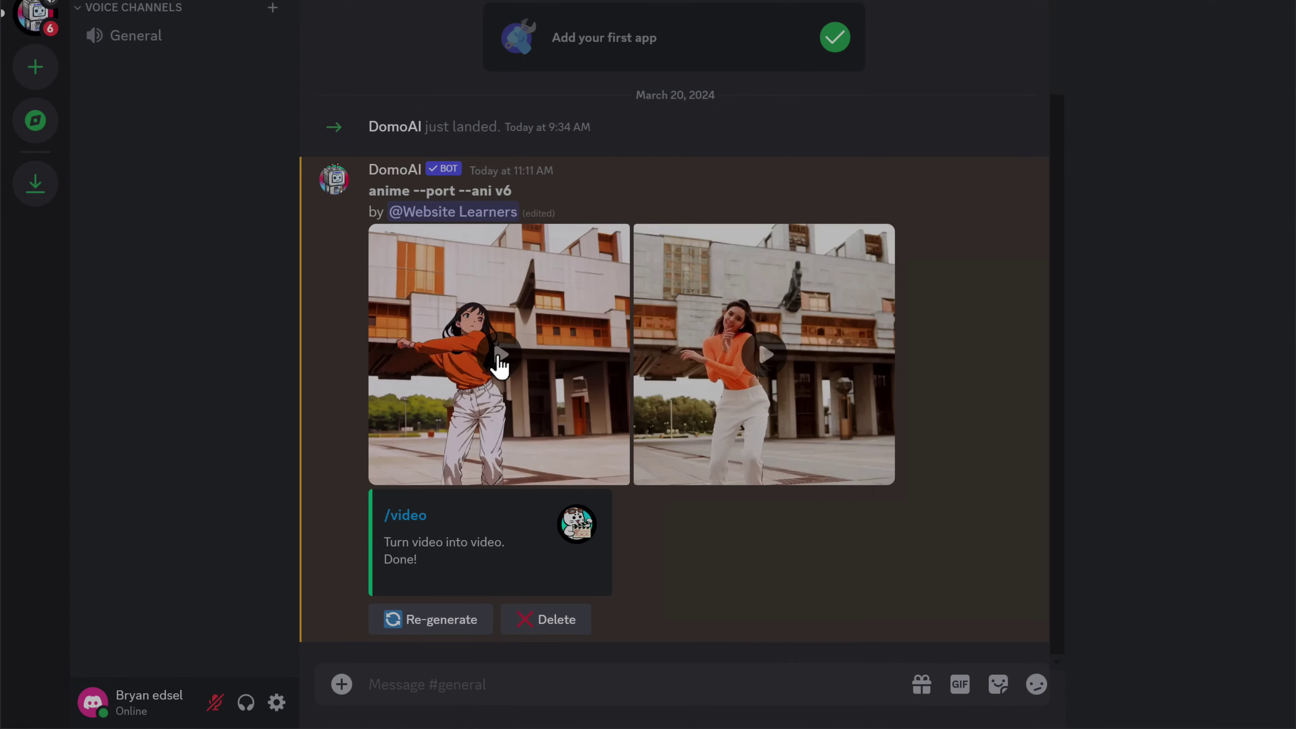
# Step: View the anime result full-size, then send /subscribe to list DomoAI's plans
pyautogui.click(499, 359)
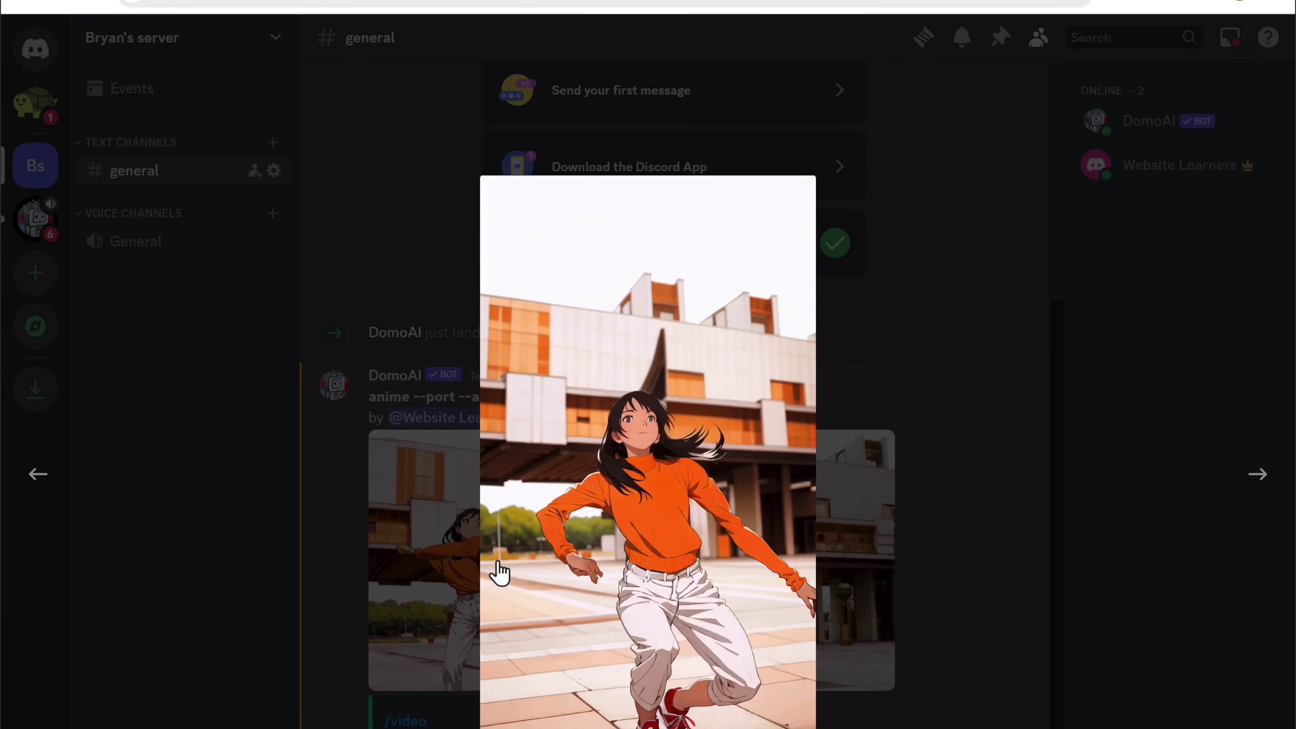
pyautogui.press('Escape')
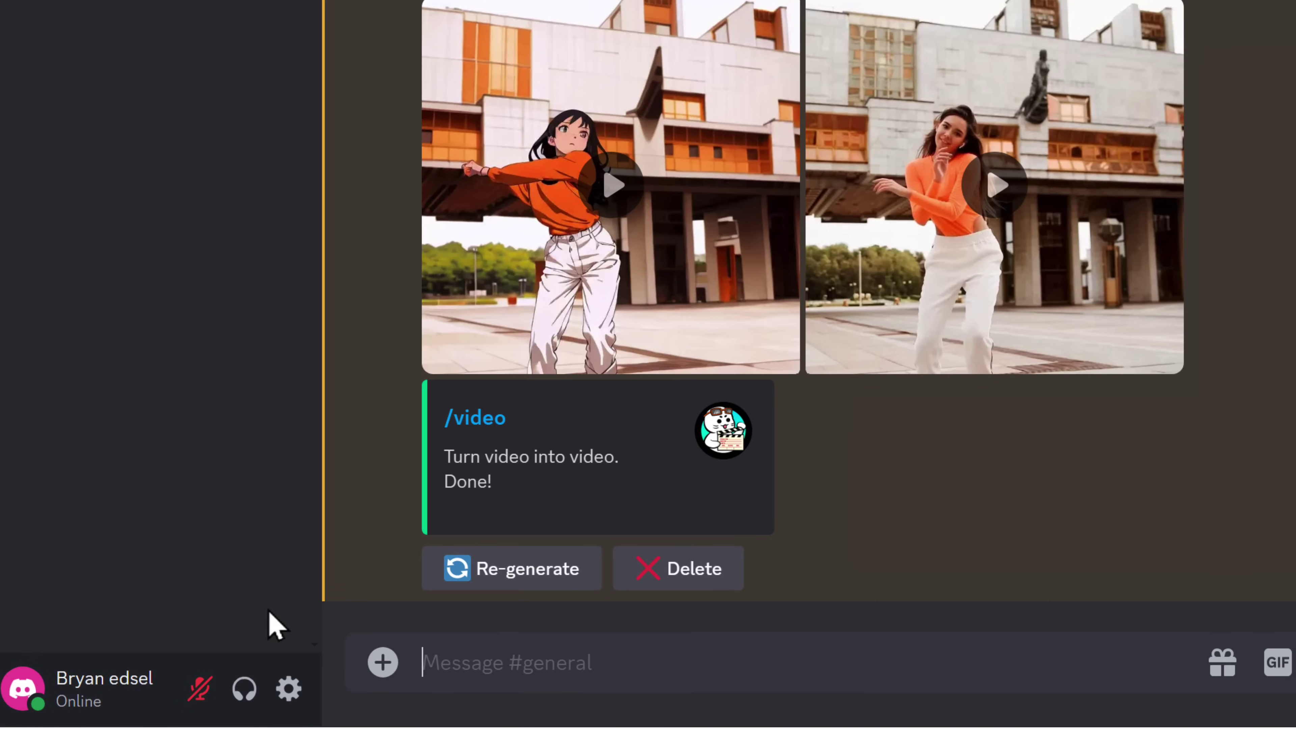
pyautogui.write('/subscribe')
pyautogui.press('Return')
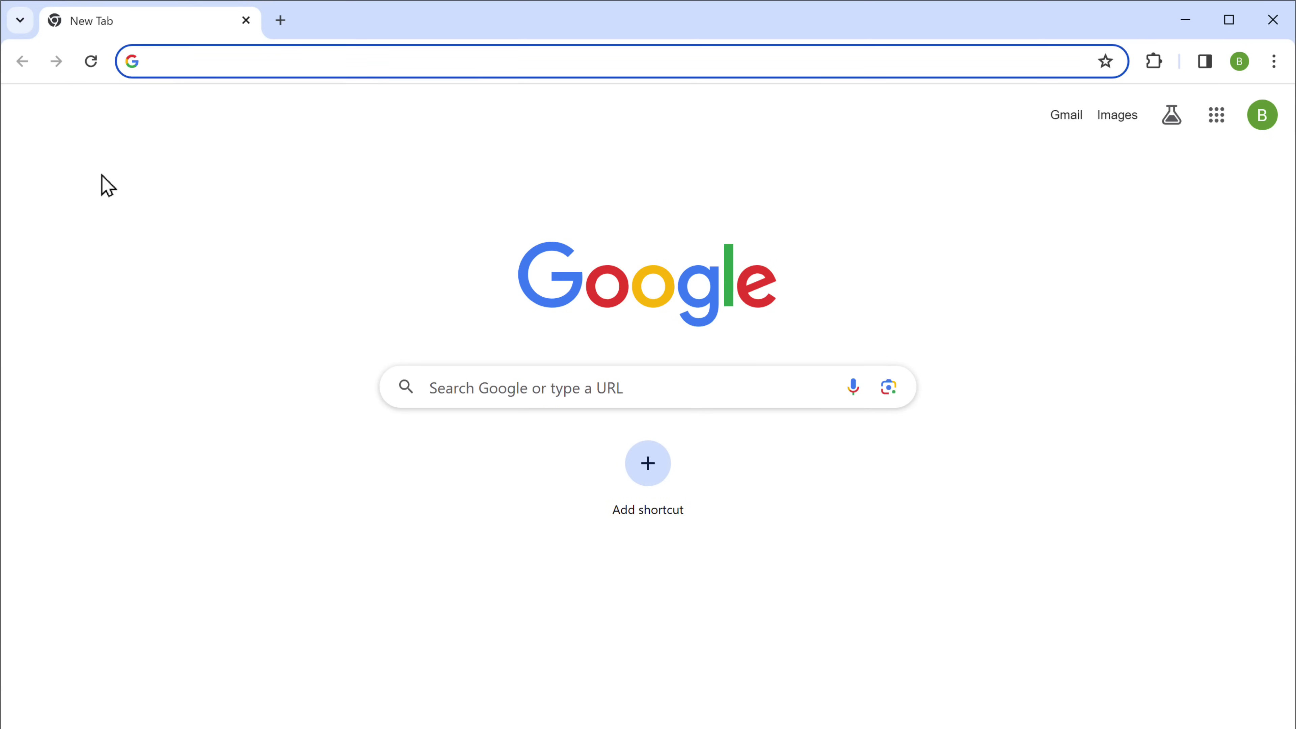
# Step: Search Google for 'lensgo', go to lensgo.ai, and open its Style Transfer tool
pyautogui.write('lensgo')
pyautogui.press('Return')
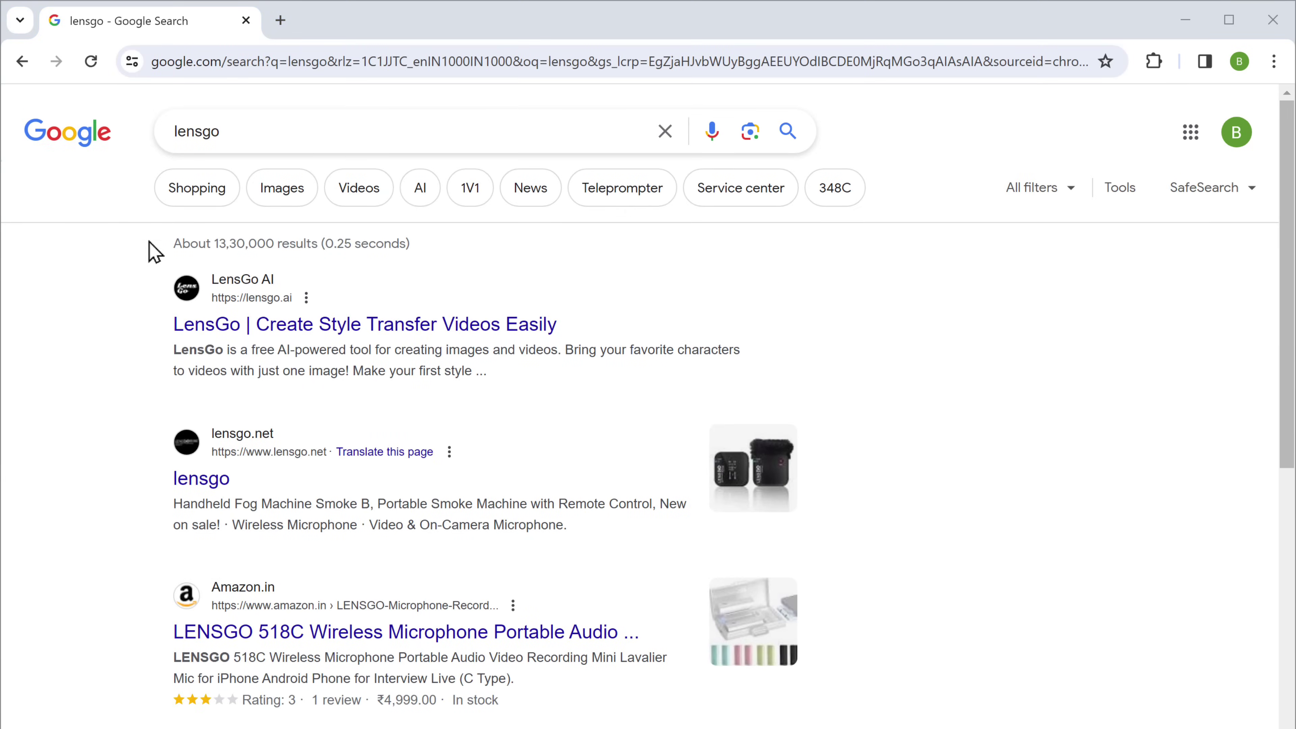
pyautogui.click(238, 330)
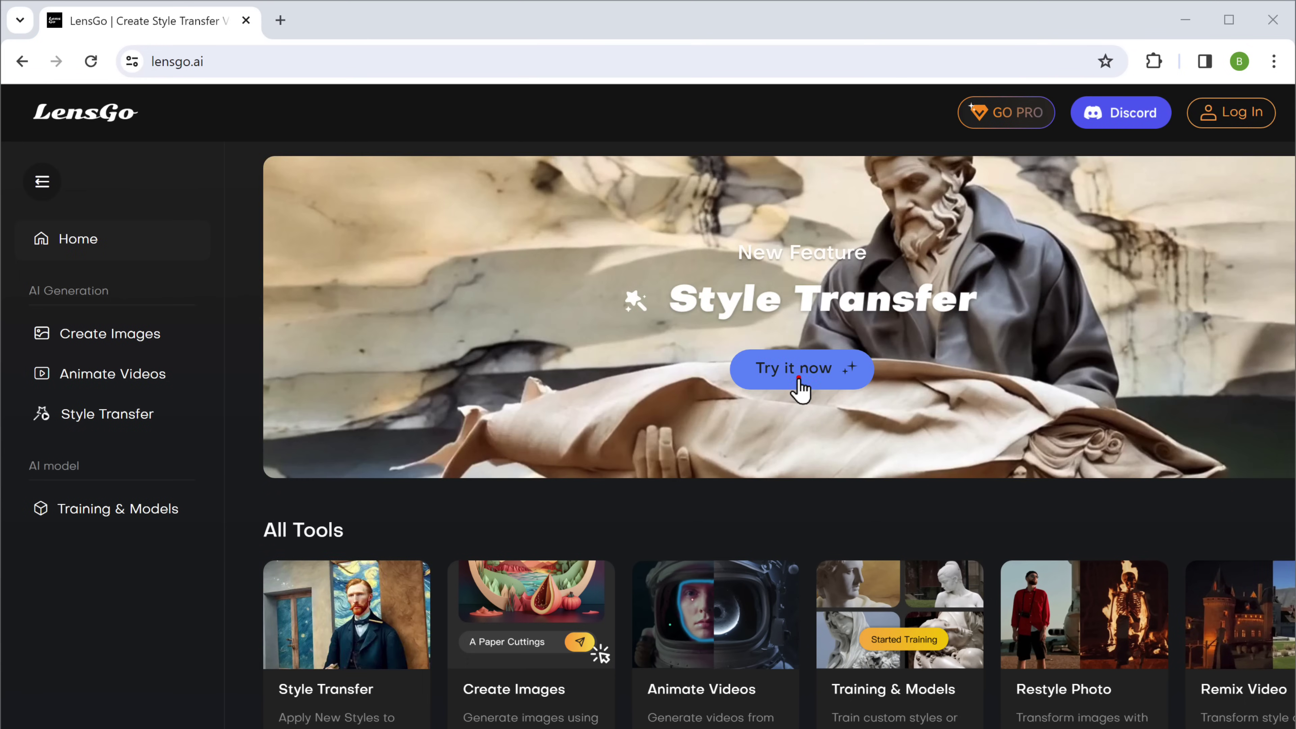
pyautogui.click(800, 388)
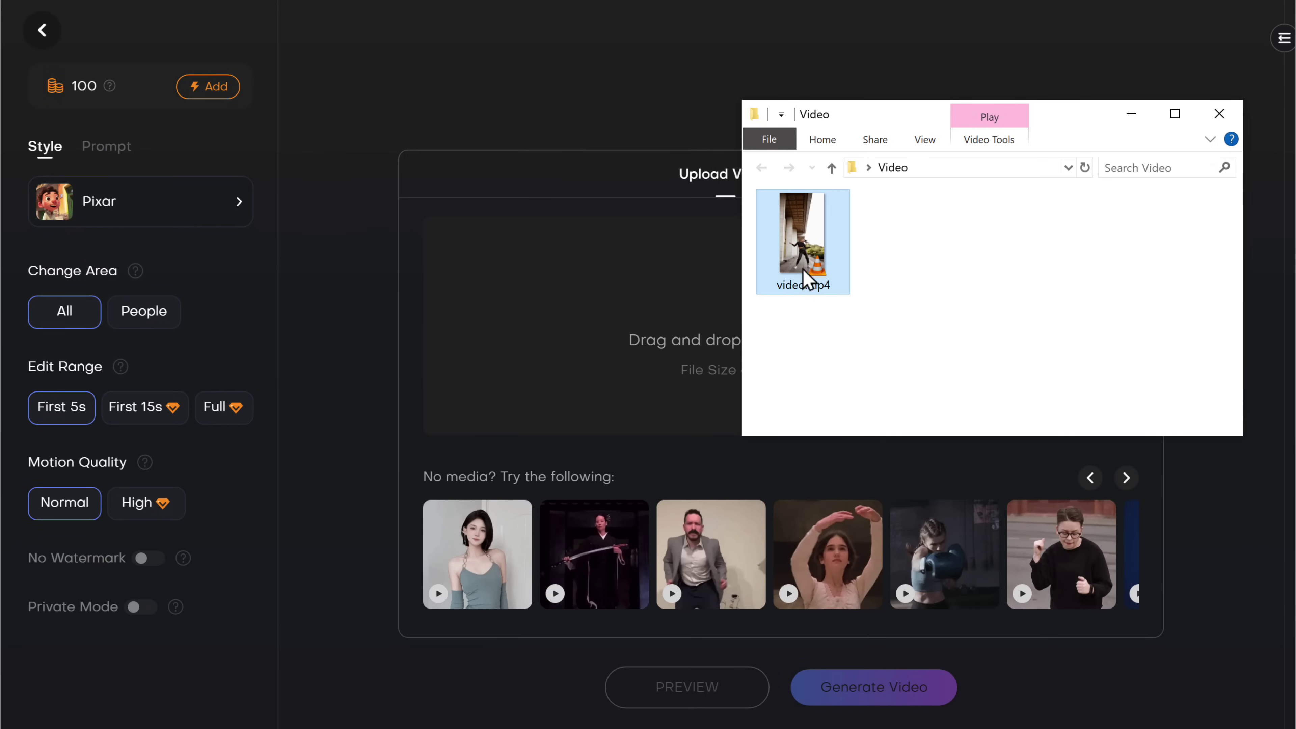
# Step: Upload video.mp4, switch the style from Pixar to Ghibli, generate it, and play the finished video
pyautogui.moveTo(805, 278); pyautogui.dragTo(697, 358)
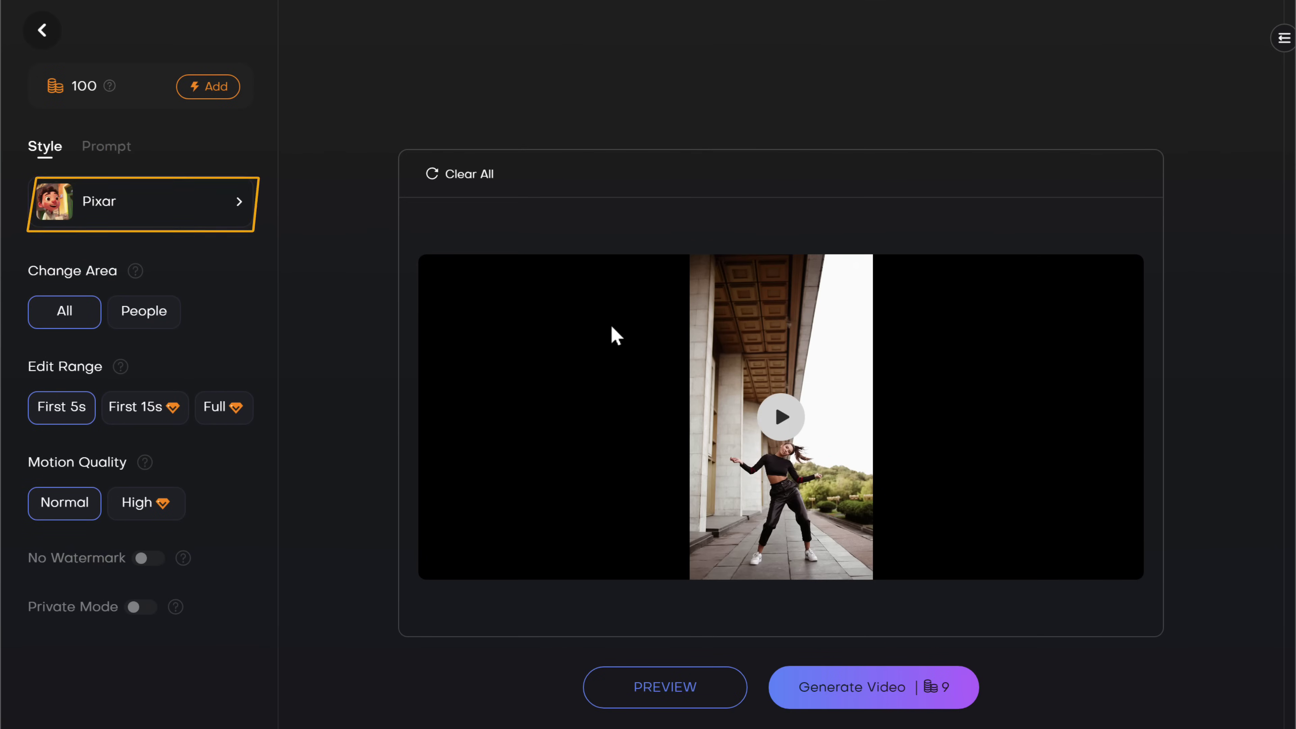
pyautogui.click(192, 221)
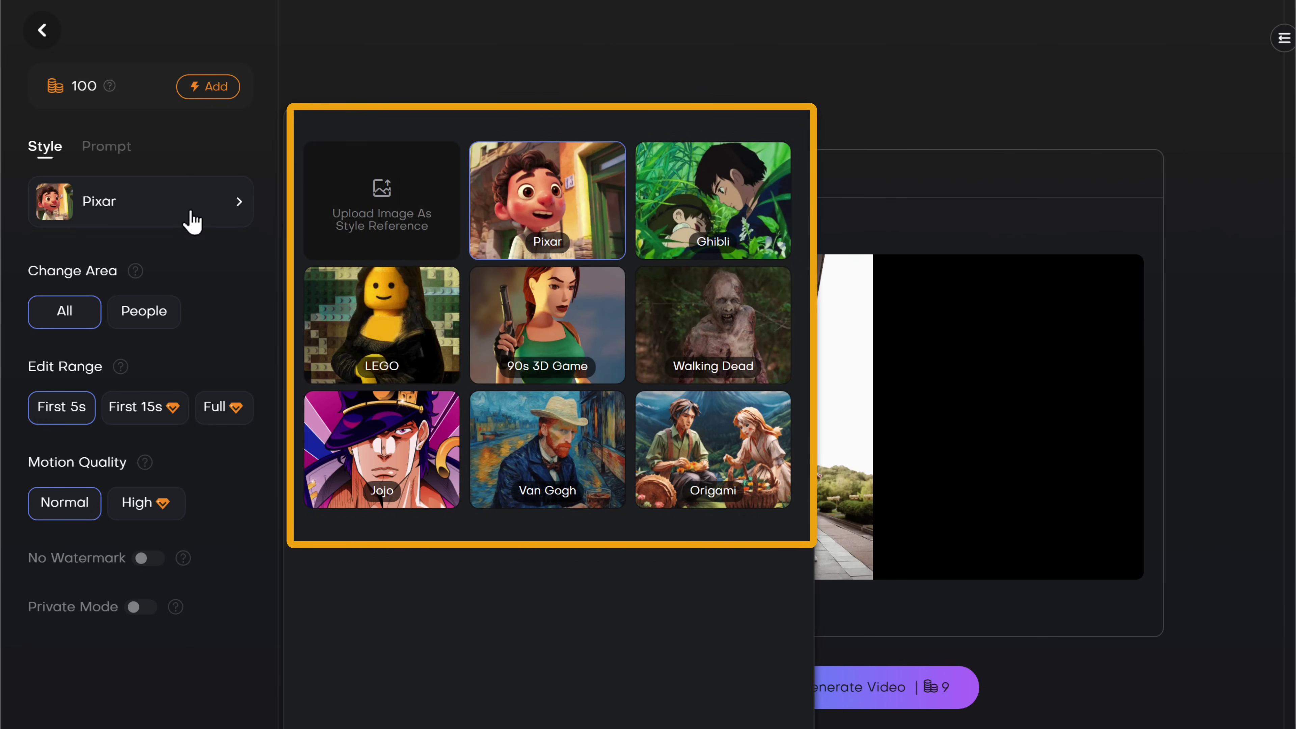
pyautogui.click(677, 246)
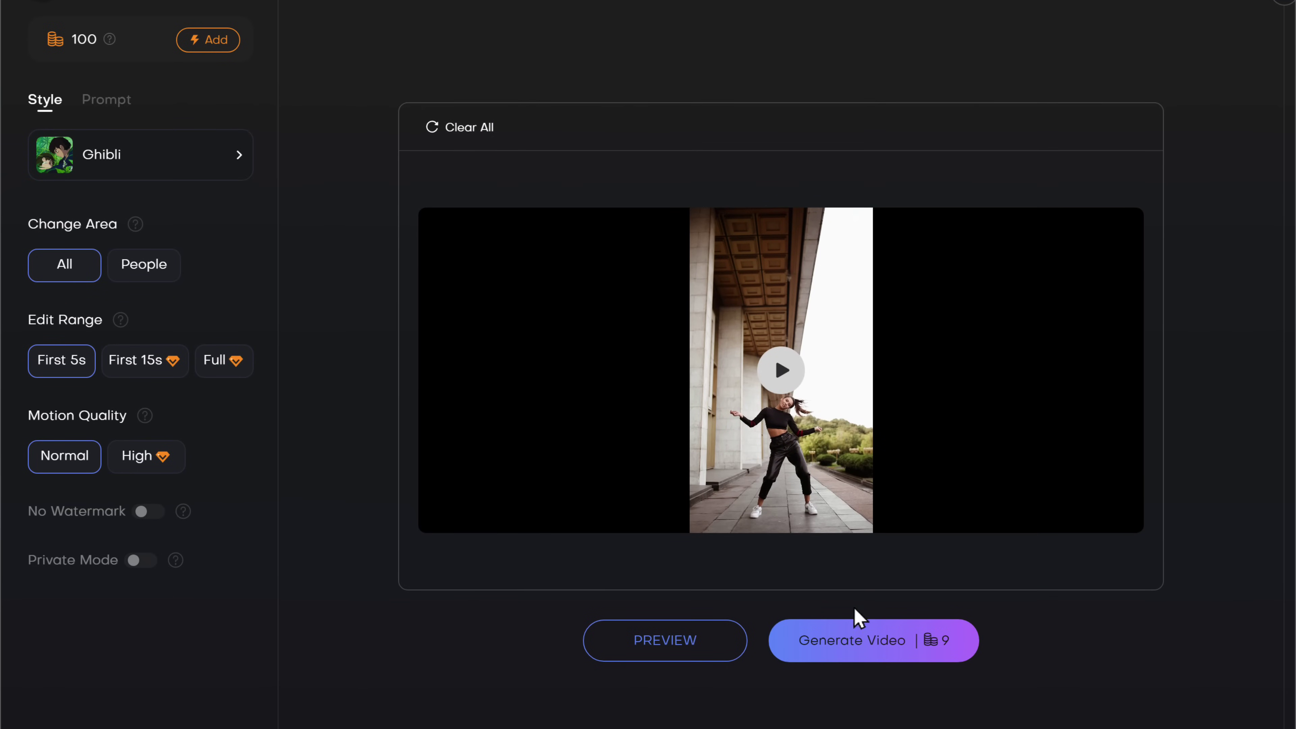
pyautogui.click(863, 655)
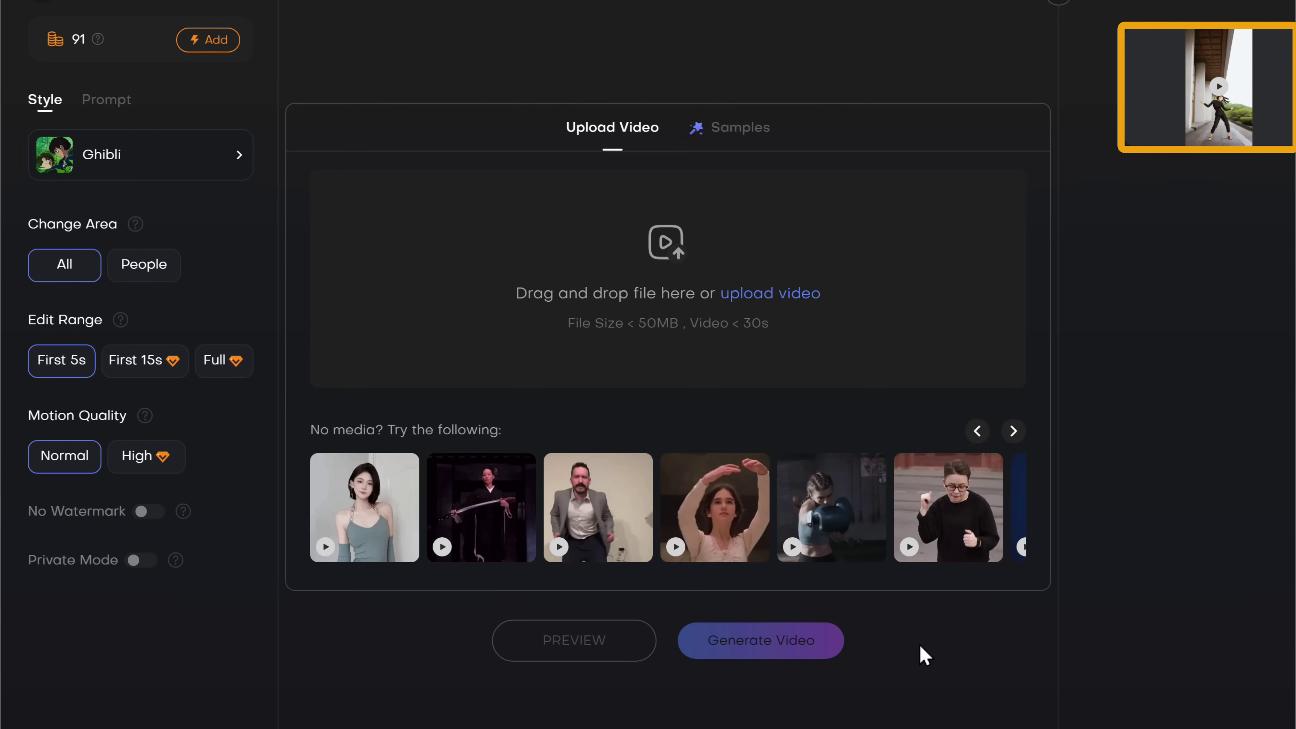
pyautogui.click(1212, 102)
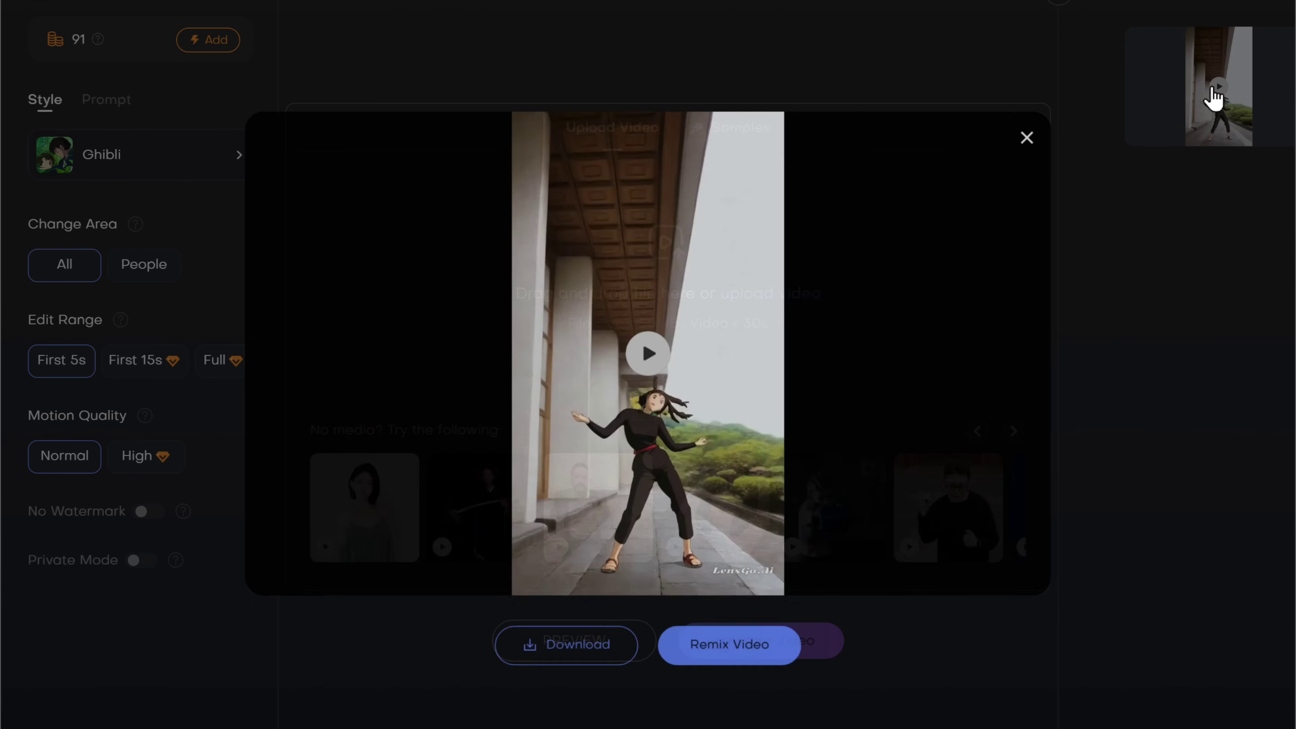
pyautogui.click(652, 354)
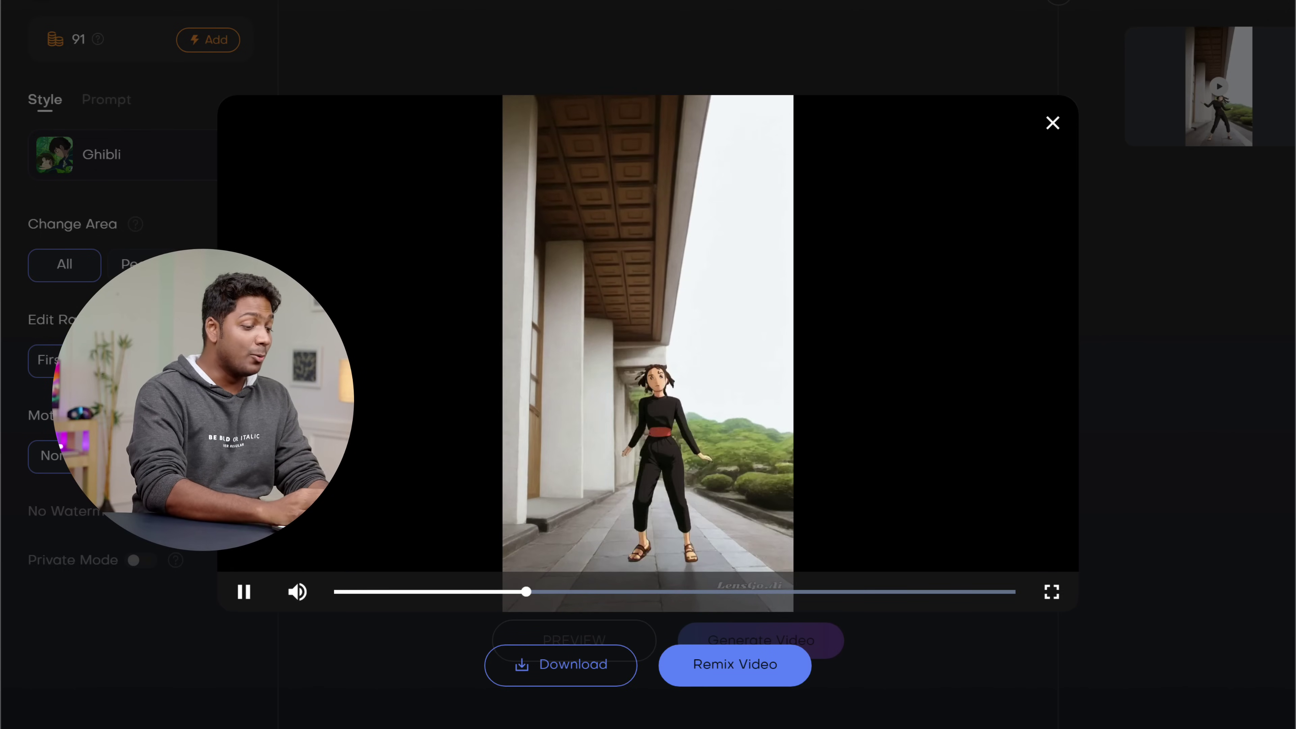